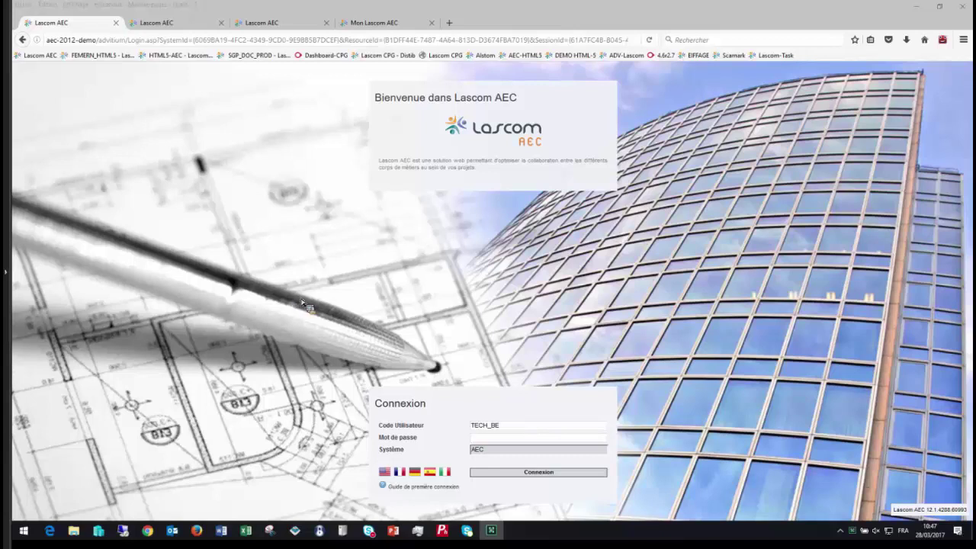
# Log in to the AEC system with the prefilled TECH_BE user code by entering the account password
pyautogui.click(482, 439)
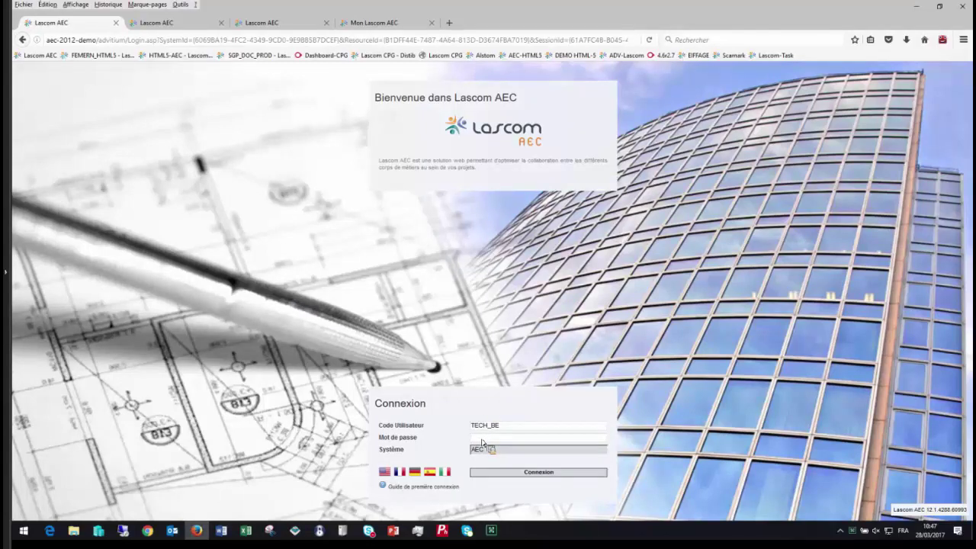
pyautogui.write('••••••')
pyautogui.press('Return')
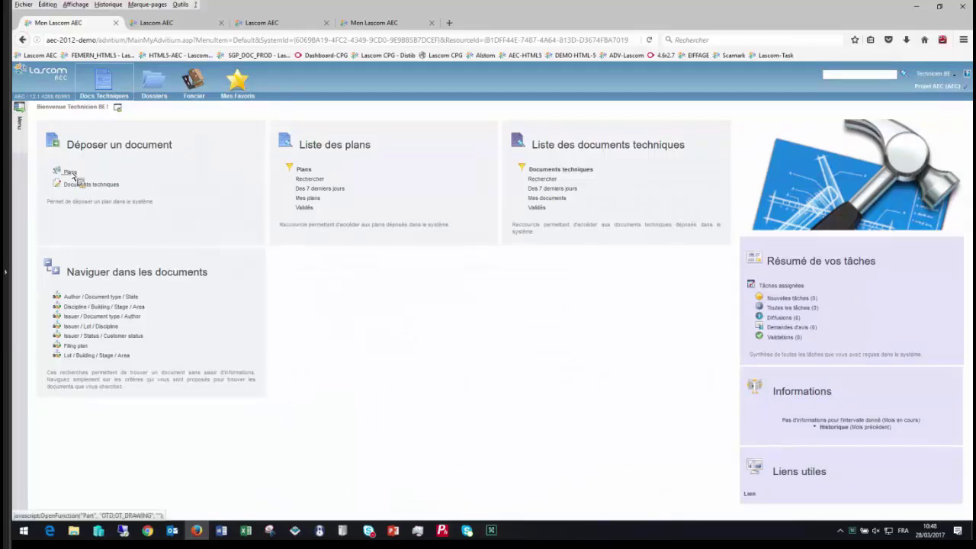
# Start depositing a new plan and title it "Maquette tronçon Tunnel"
pyautogui.click(70, 173)
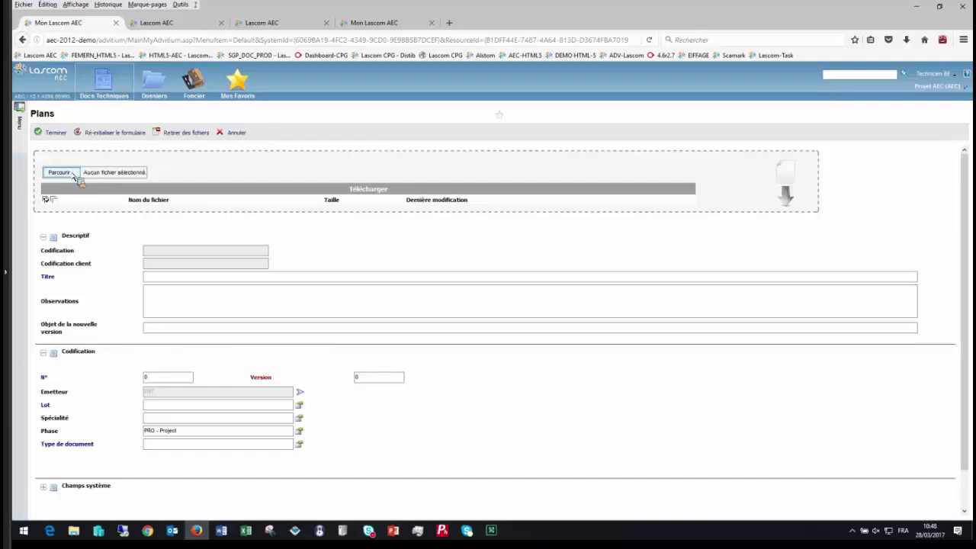
pyautogui.click(163, 280)
pyautogui.write('M')
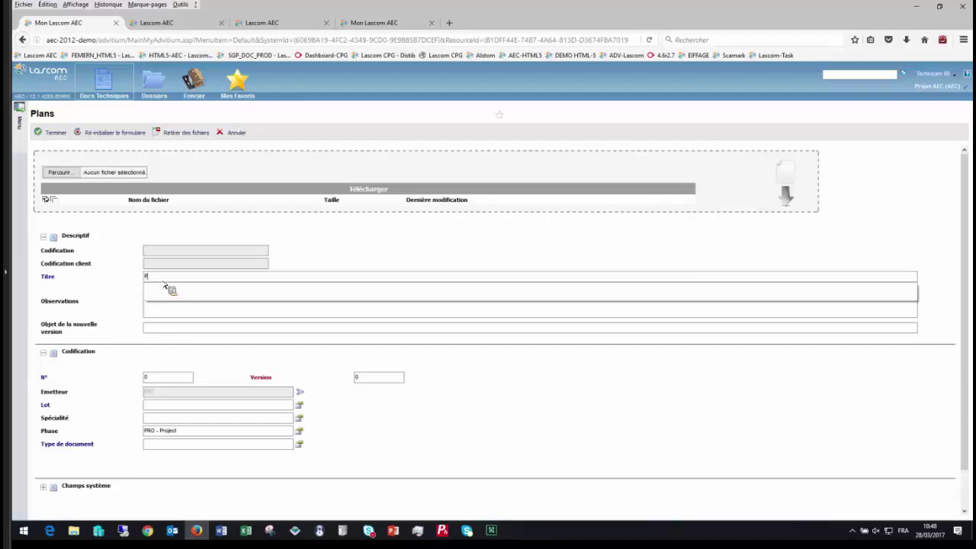
pyautogui.write('a')
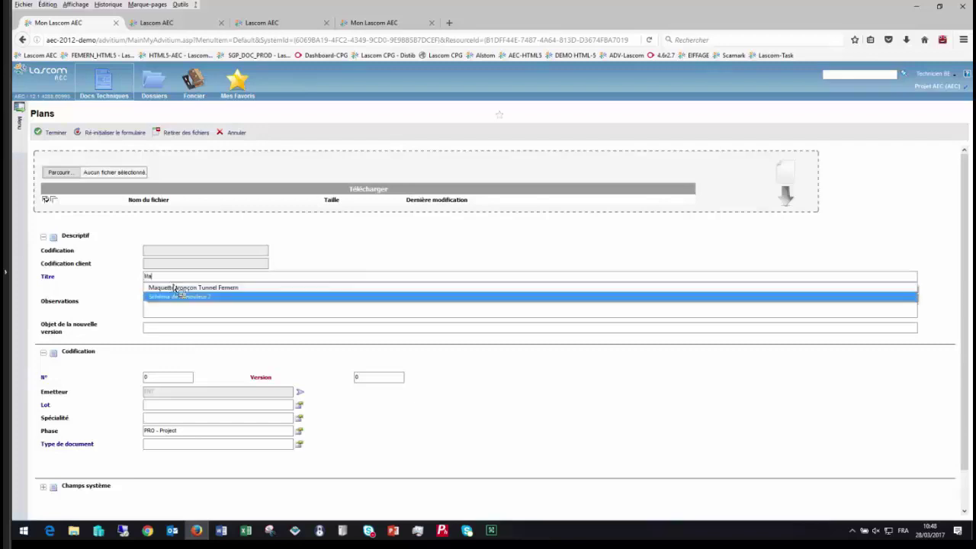
pyautogui.click(190, 292)
pyautogui.press('BackSpace')
pyautogui.press('BackSpace')
pyautogui.press('BackSpace')
pyautogui.press('BackSpace')
pyautogui.press('BackSpace')
pyautogui.press('BackSpace')
pyautogui.press('BackSpace')
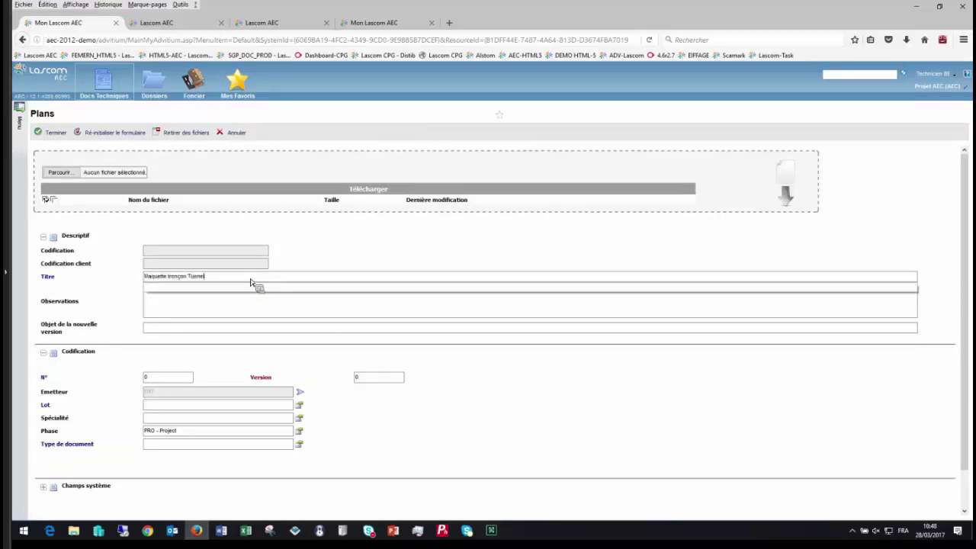
pyautogui.click(235, 308)
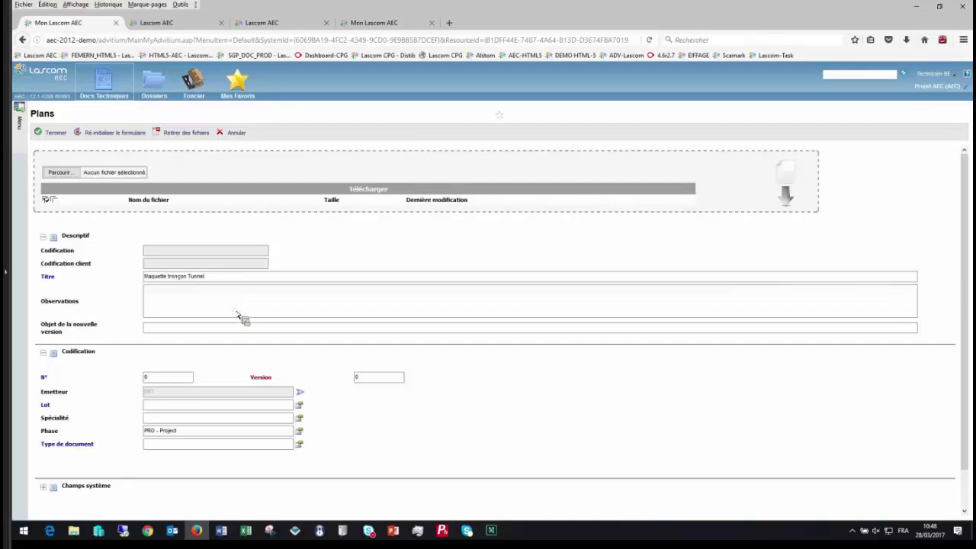
# Set the plan's Lot to 02 - Génie civil, Spécialité to 17 - Béton & Protections incendies and Type de document to DW - Drawings
pyautogui.click(162, 407)
pyautogui.write('ge')
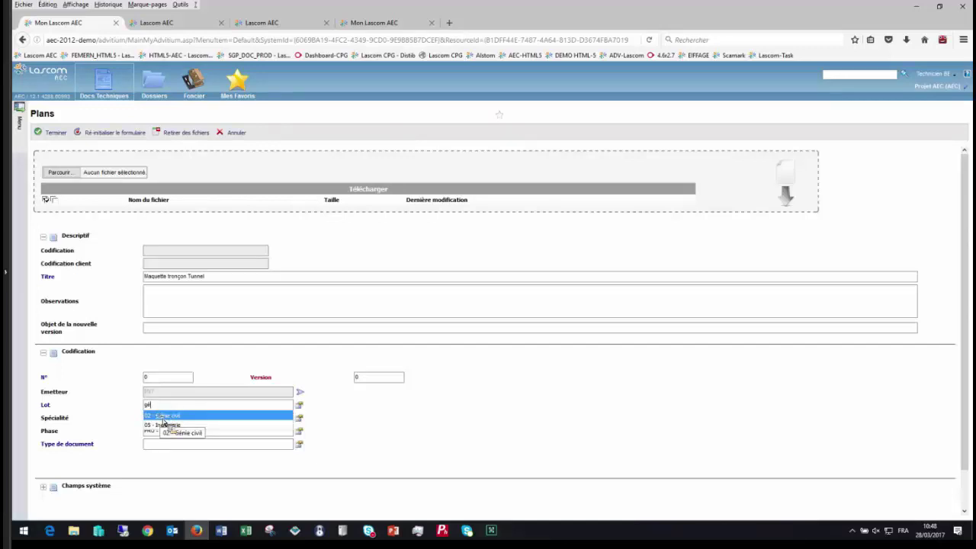
pyautogui.click(163, 418)
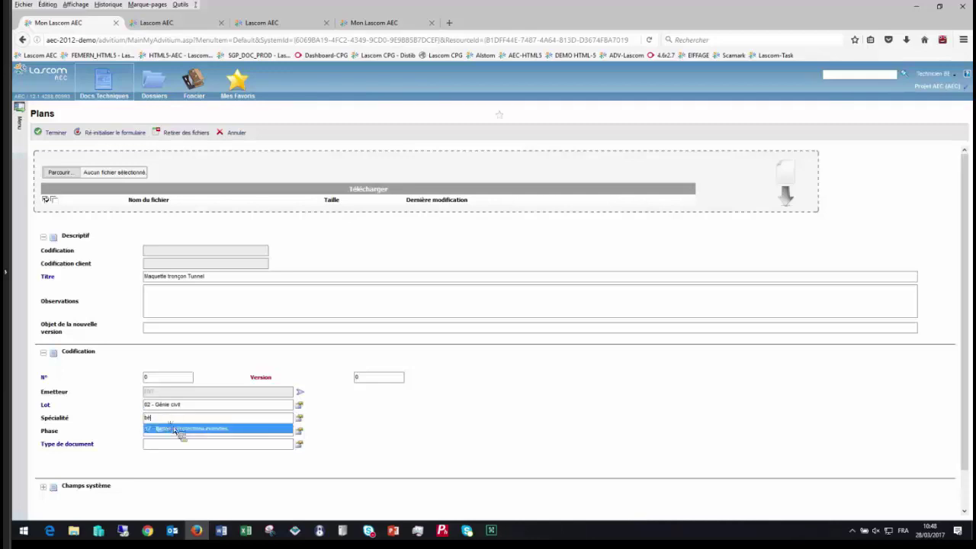
pyautogui.click(178, 432)
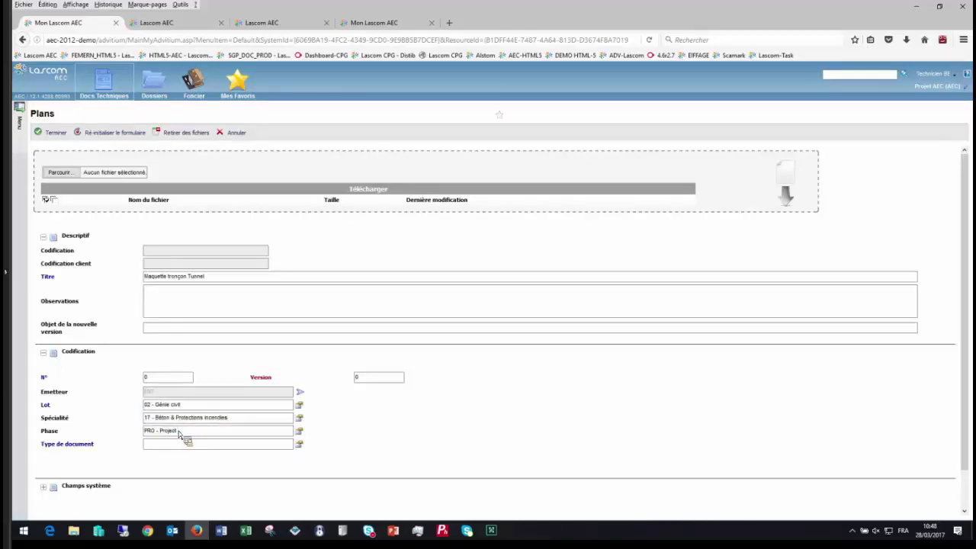
pyautogui.click(168, 445)
pyautogui.write('dwg')
pyautogui.click(192, 456)
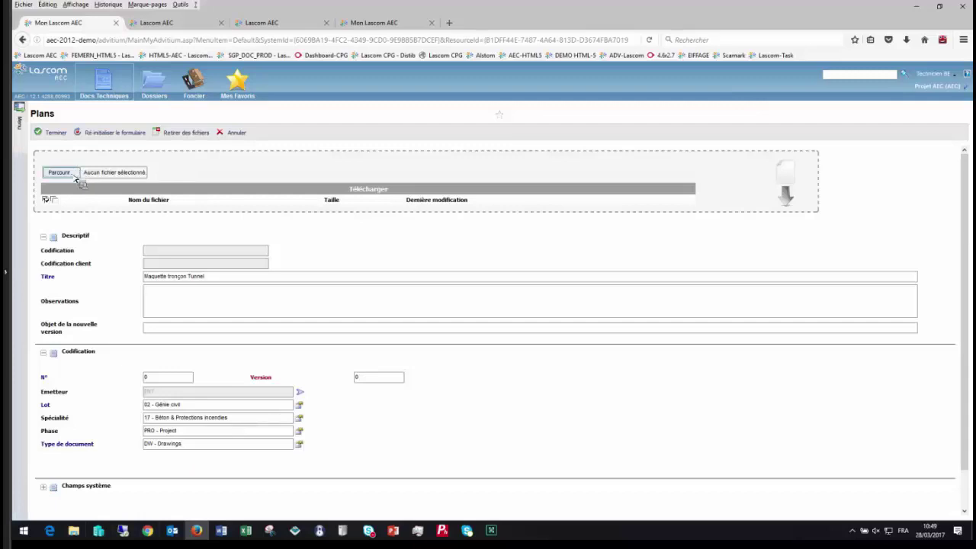
# Attach ADF_BET_ACT_09_CFA_DIVP_AIR_R2_TZ_000000_0.ifc from the Téléchargements folder to the plan and finish the deposit
pyautogui.click(73, 530)
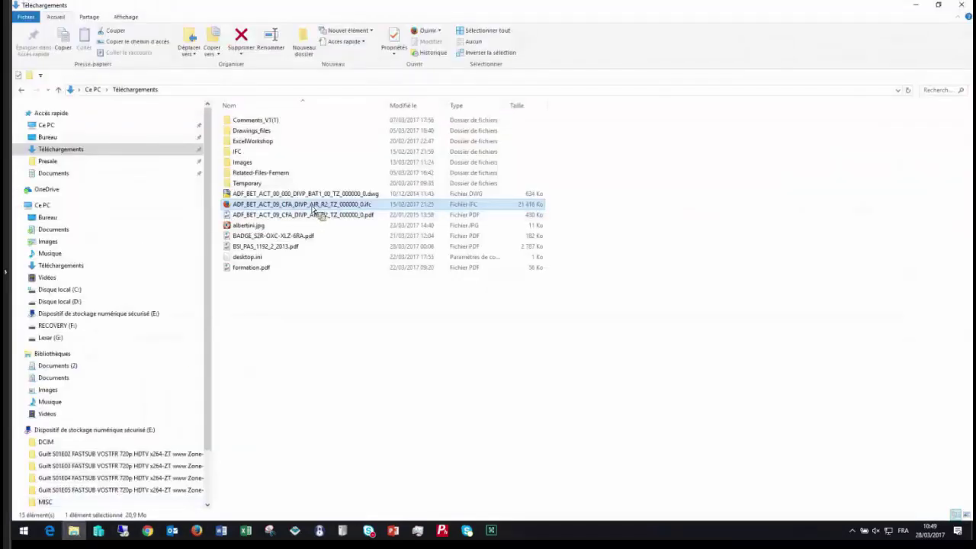
pyautogui.moveTo(312, 207); pyautogui.dragTo(252, 176)
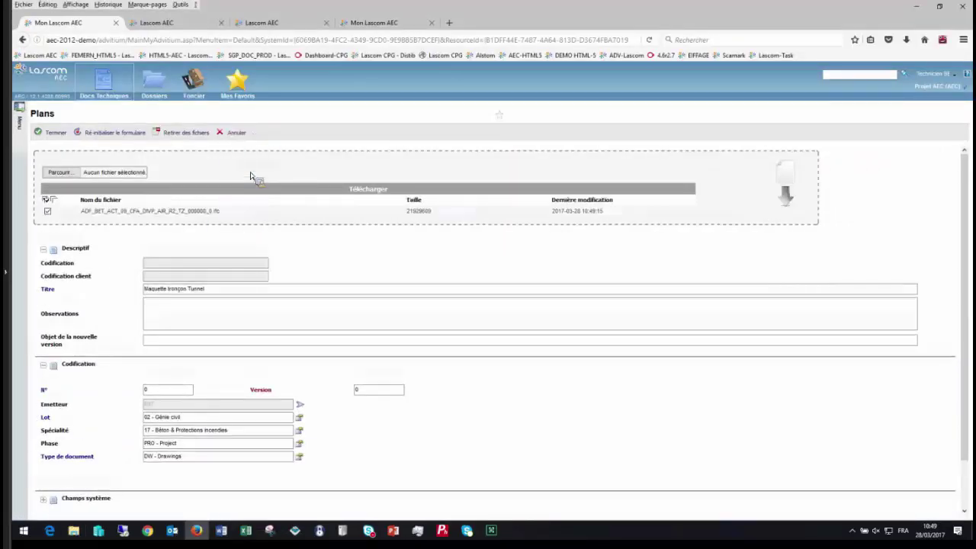
pyautogui.click(55, 134)
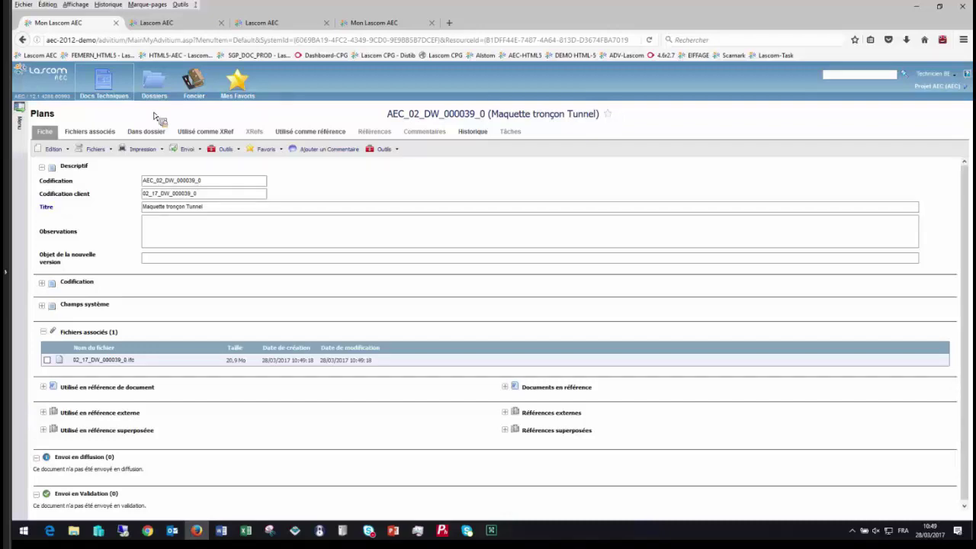
# Start a diffusion of the tunnel plan and add AMO_Technique and RESP_BE as its main recipients
pyautogui.click(190, 150)
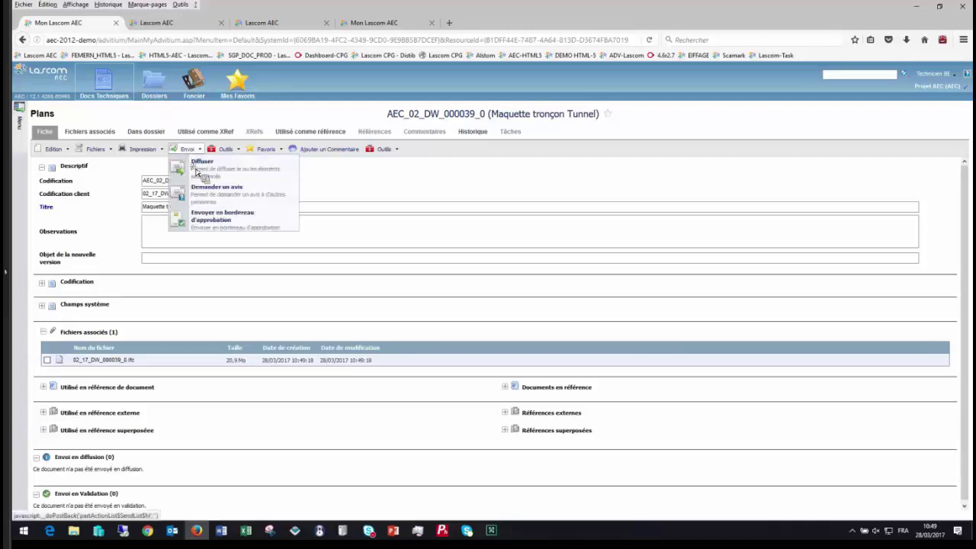
pyautogui.click(197, 164)
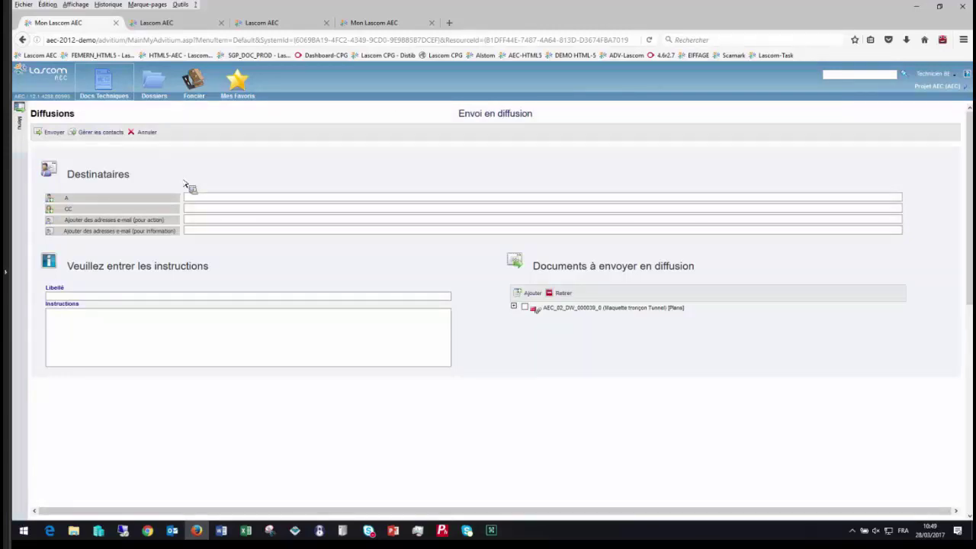
pyautogui.click(159, 201)
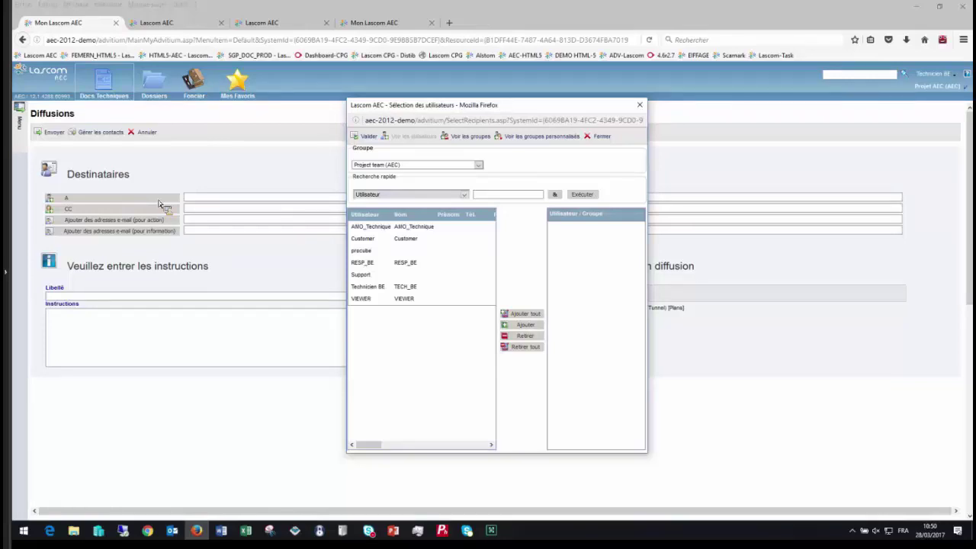
pyautogui.click(367, 228)
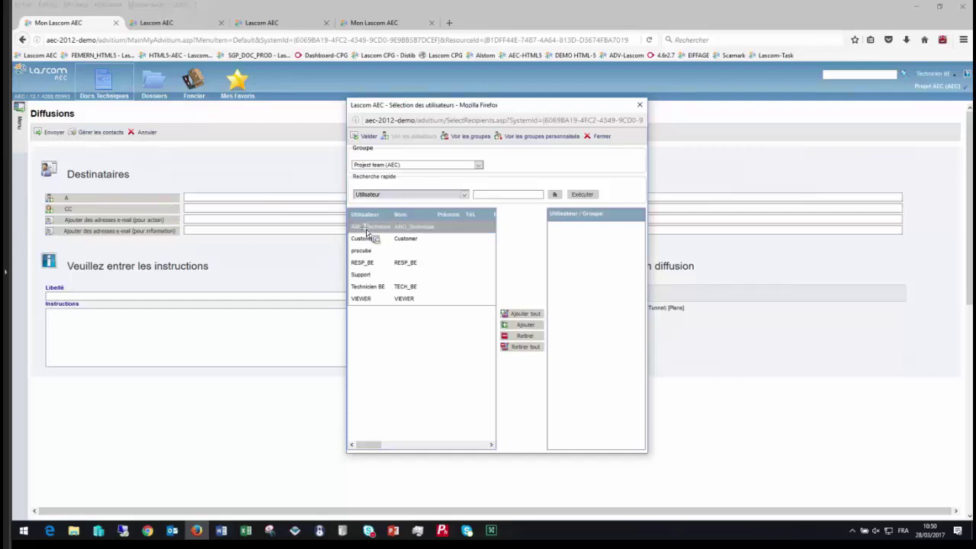
pyautogui.click(369, 263)
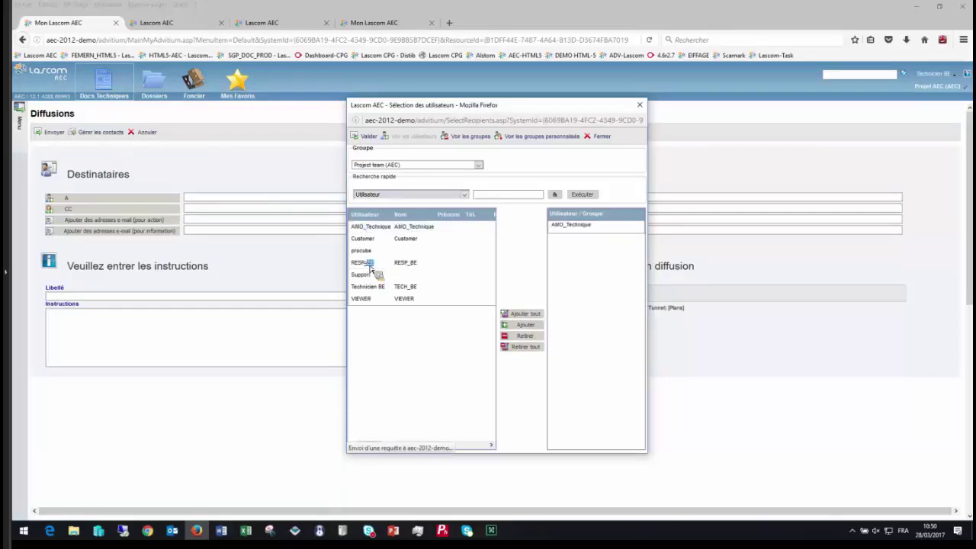
pyautogui.click(365, 136)
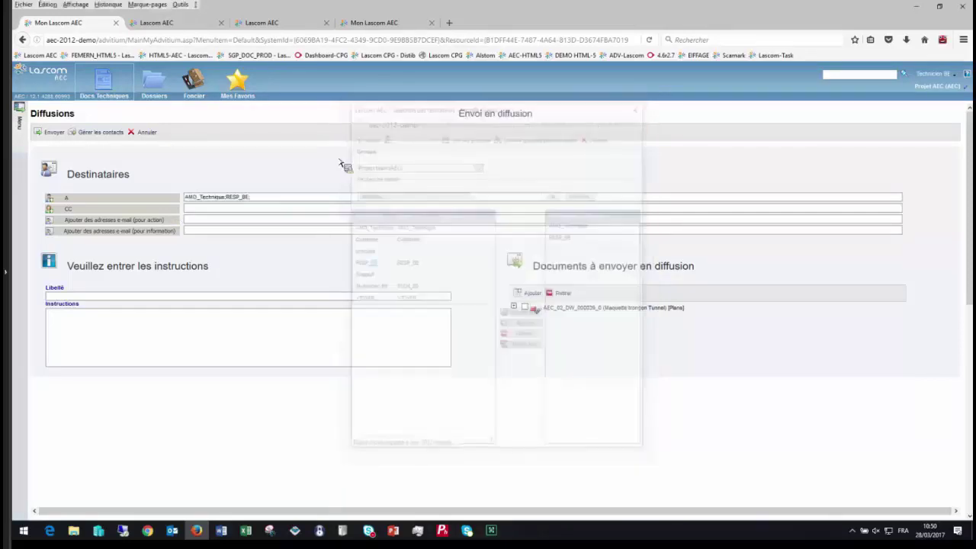
# Label the diffusion "Diffusion avant validation", enter the instructions "En attente de vos commentaires" and send it
pyautogui.write('Di')
pyautogui.click(164, 311)
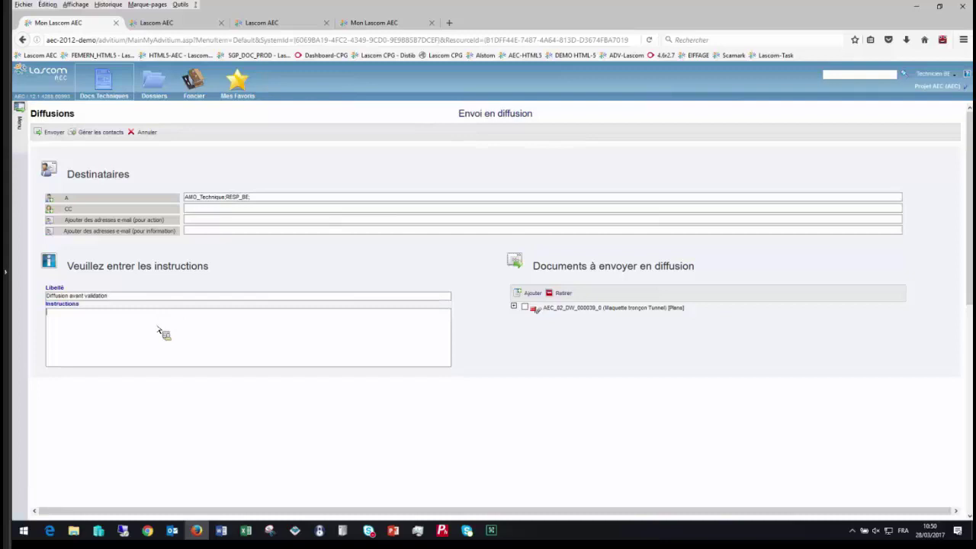
pyautogui.write('En attente de vise con')
pyautogui.press('BackSpace')
pyautogui.write('mmentaires')
pyautogui.click(53, 133)
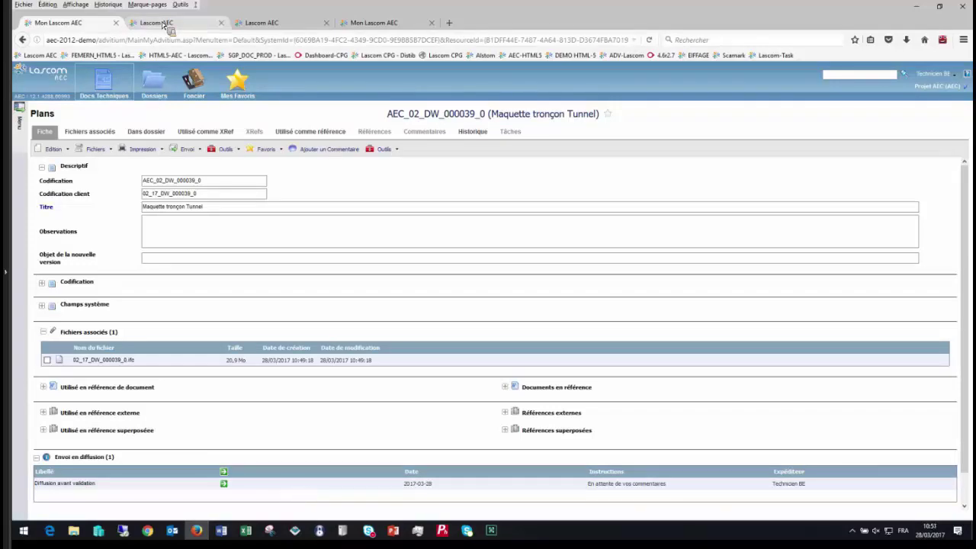
# Switch to the AMO_TECH session and log in by entering its account password
pyautogui.click(163, 25)
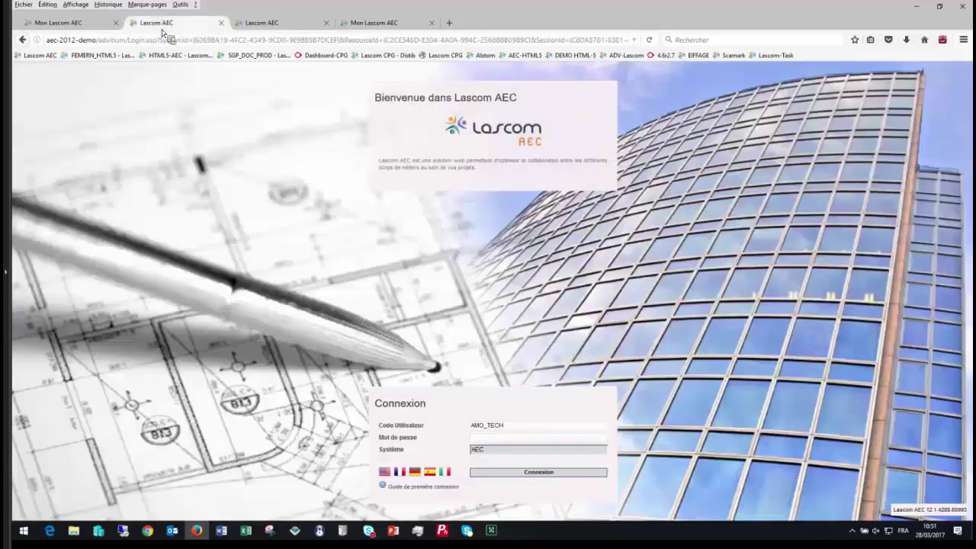
pyautogui.click(491, 440)
pyautogui.write('*****')
pyautogui.press('Return')
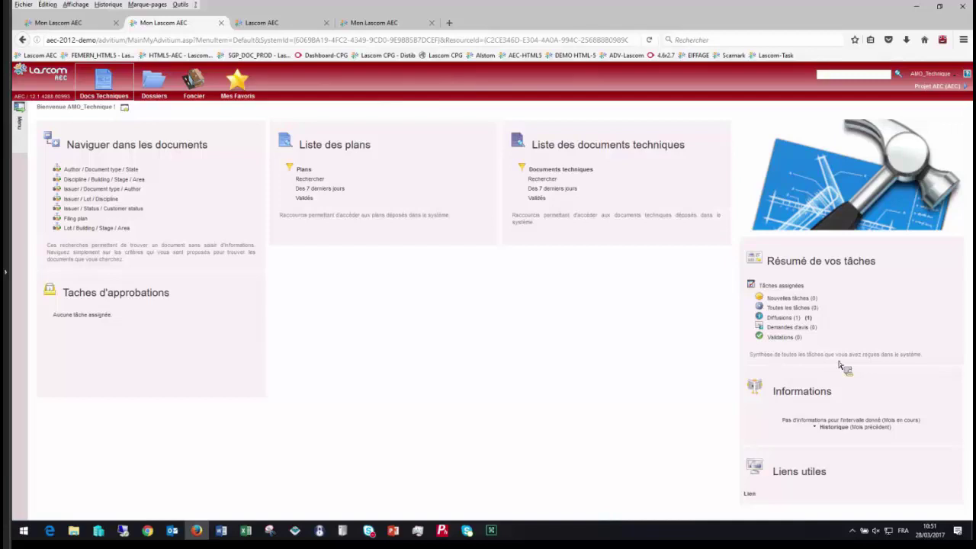
# Switch to the RESP_BE session and log in by entering its account password
pyautogui.click(254, 26)
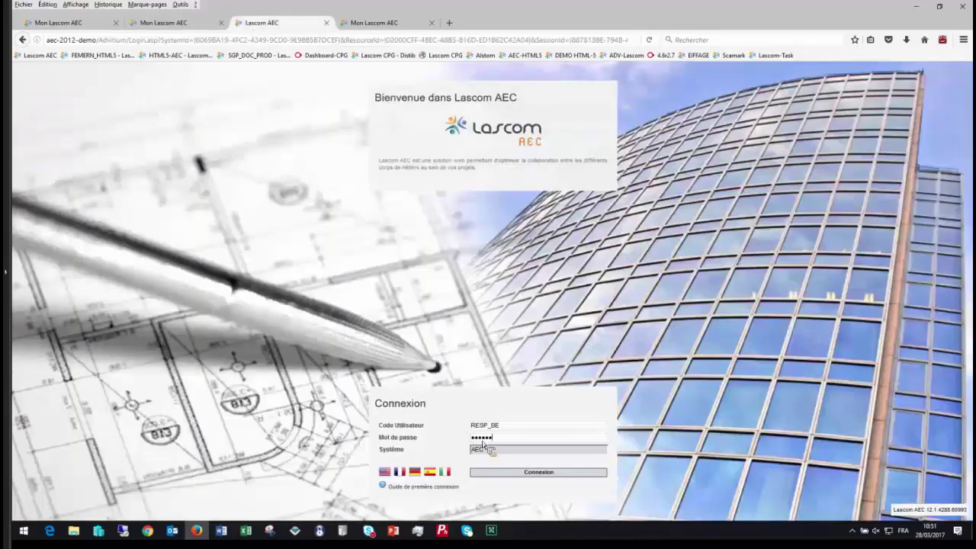
pyautogui.press('Return')
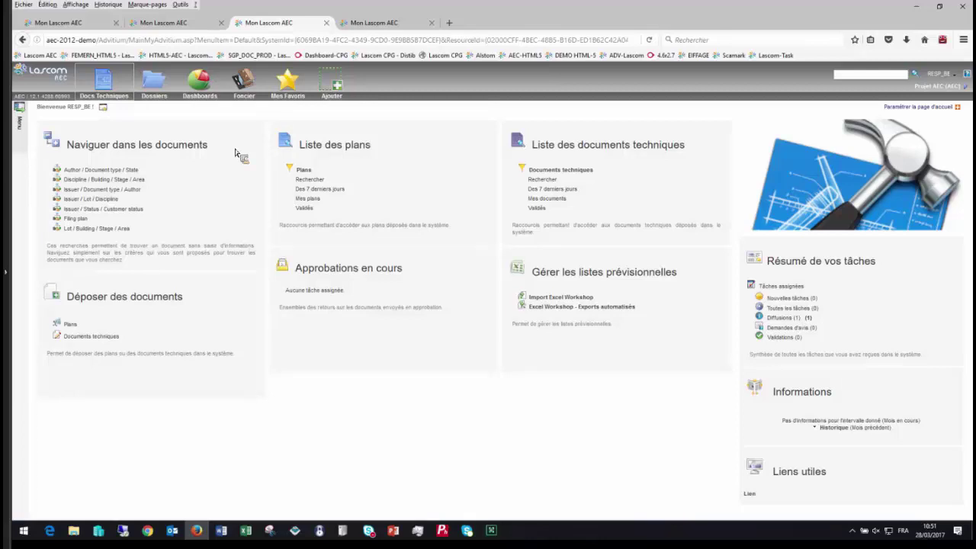
# Open the received diffusion and display its tunnel IFC model in the viewer, allowing the Java application to run
pyautogui.click(790, 318)
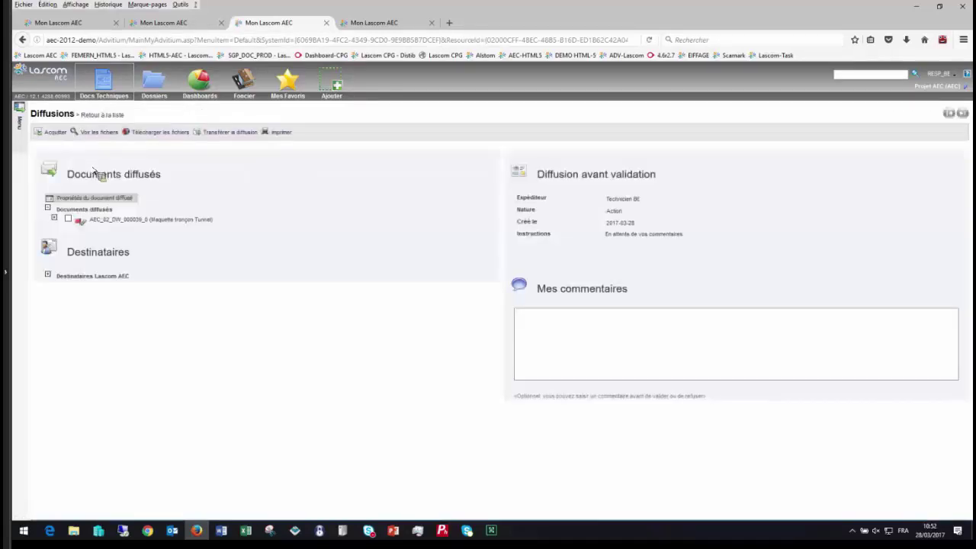
pyautogui.click(88, 223)
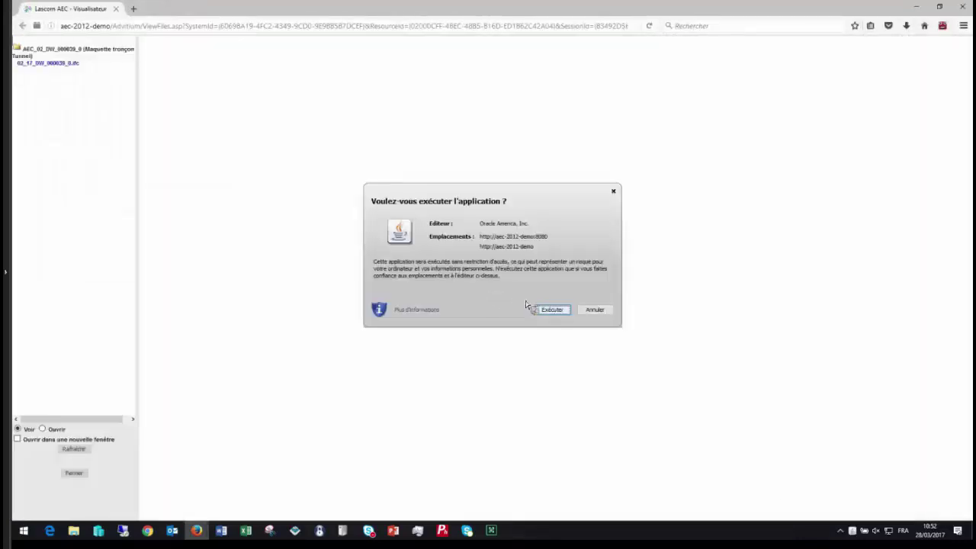
pyautogui.click(547, 308)
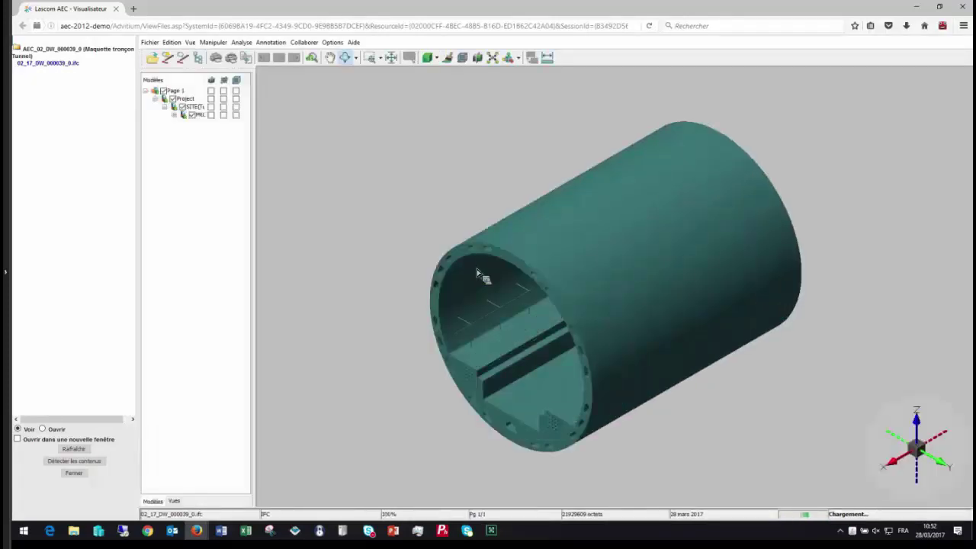
# Create a new annotation and attach the text note "Attention au drain d'écoulement" to a vertex on the tunnel ring's upper rim
pyautogui.moveTo(559, 282); pyautogui.dragTo(632, 304)
pyautogui.moveTo(639, 267); pyautogui.dragTo(383, 305)
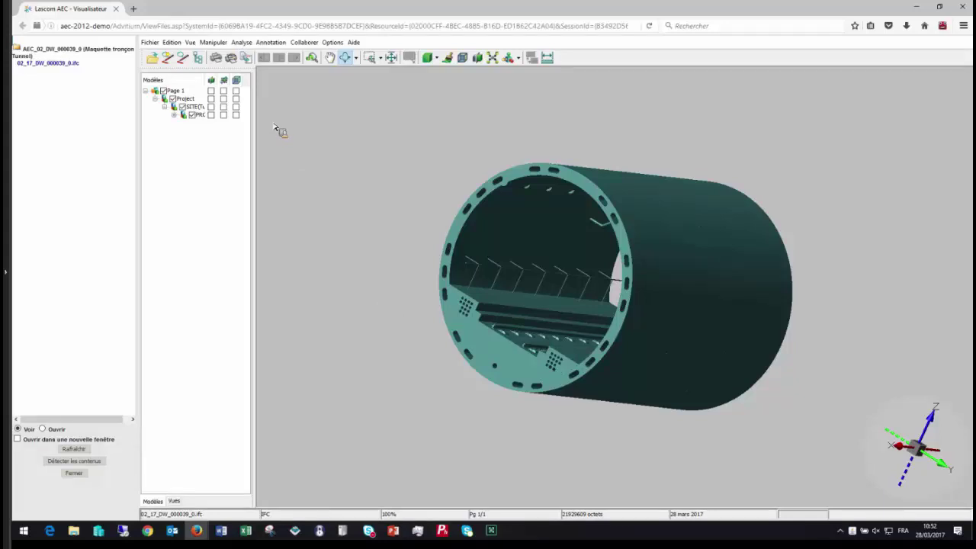
pyautogui.click(271, 42)
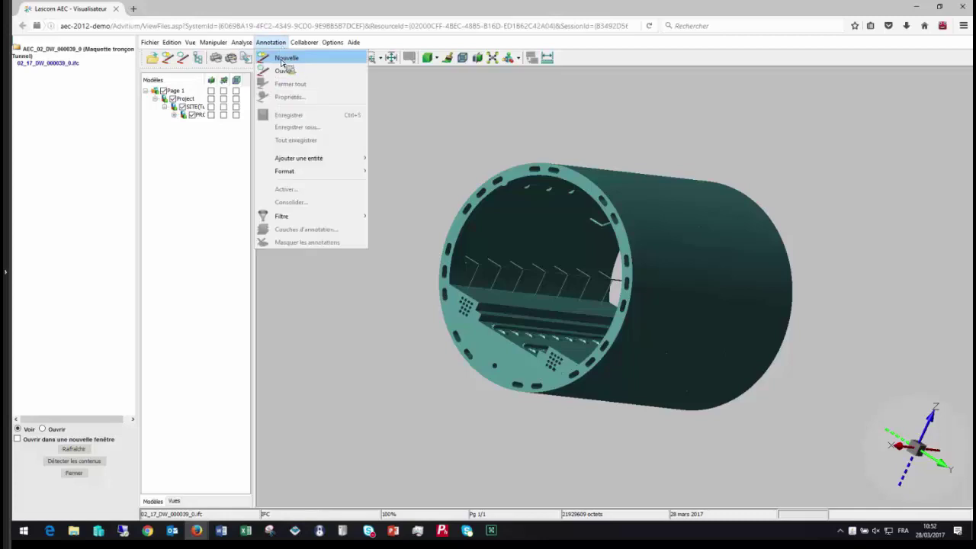
pyautogui.click(284, 59)
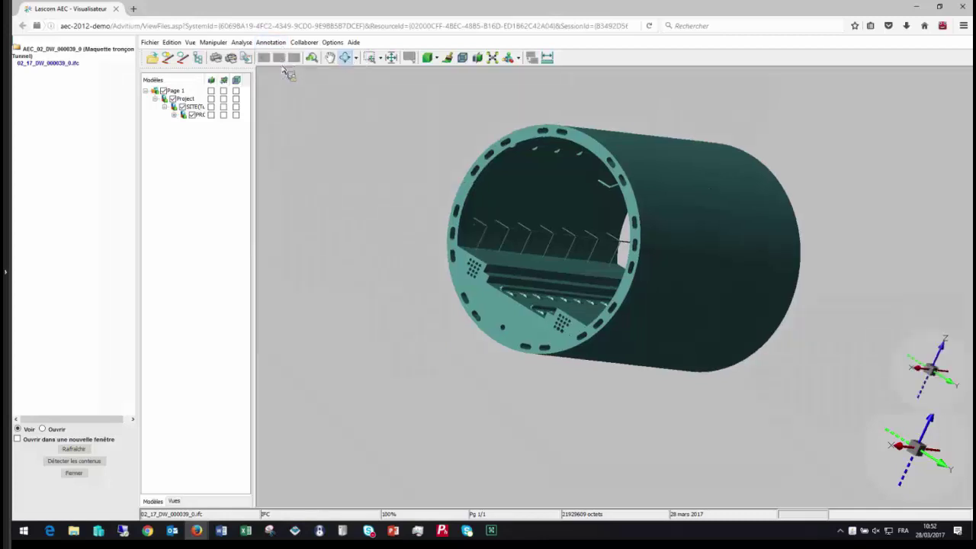
pyautogui.click(147, 137)
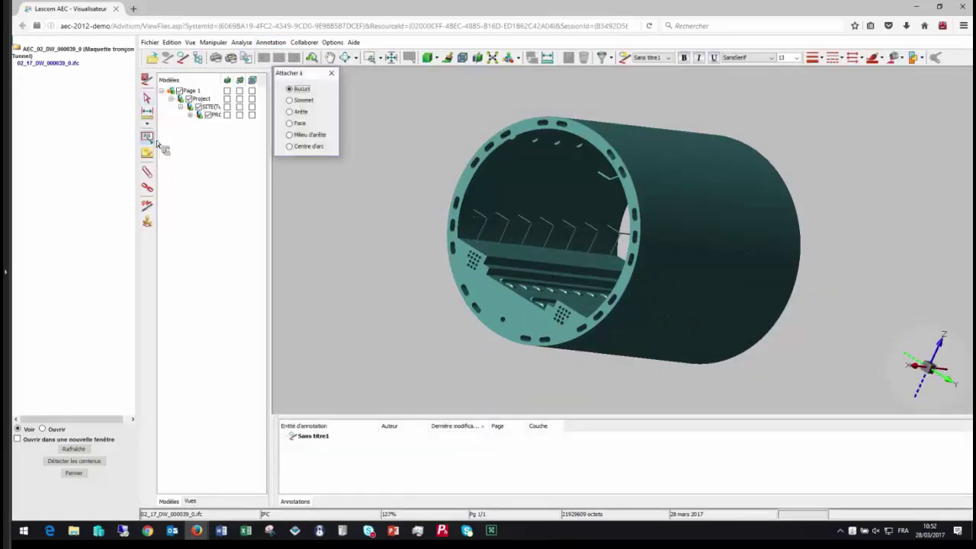
pyautogui.click(291, 100)
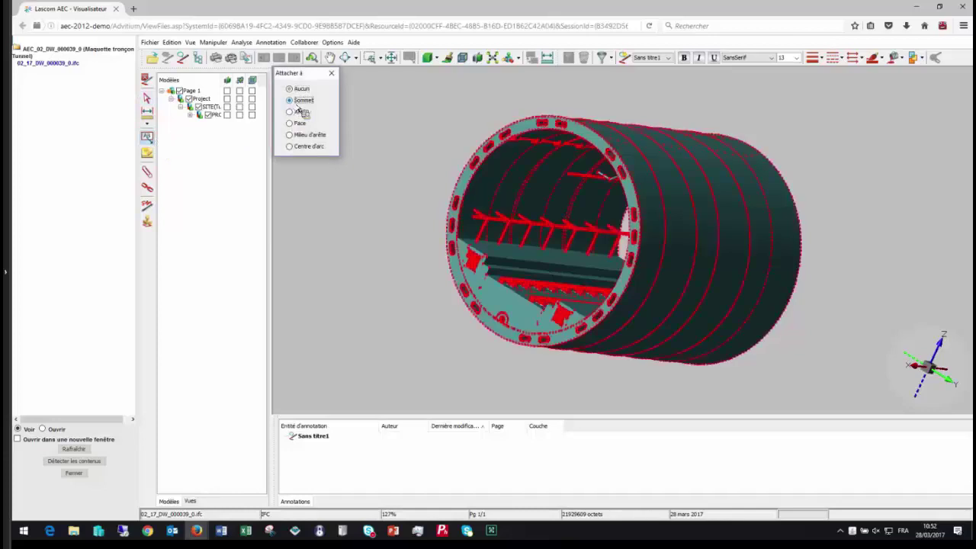
pyautogui.click(599, 137)
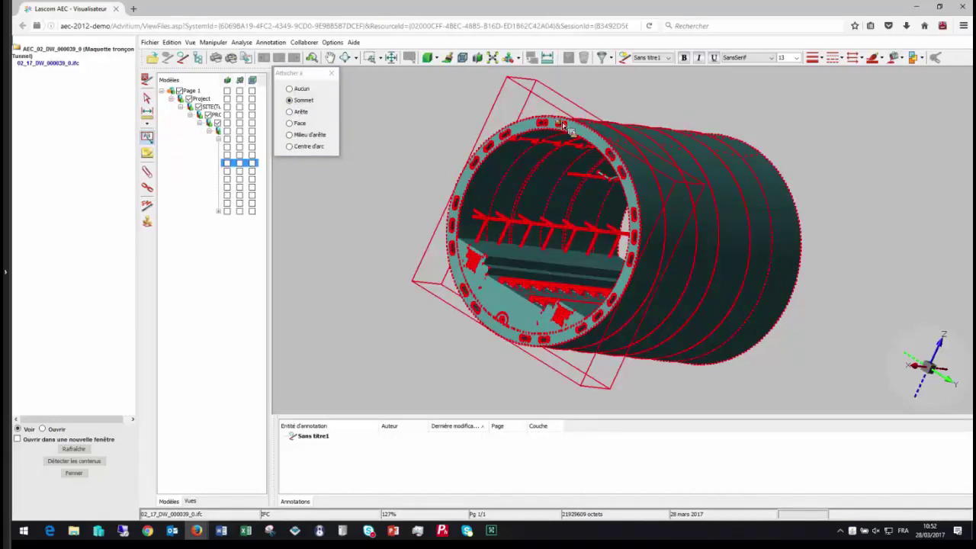
pyautogui.moveTo(591, 90); pyautogui.dragTo(645, 98)
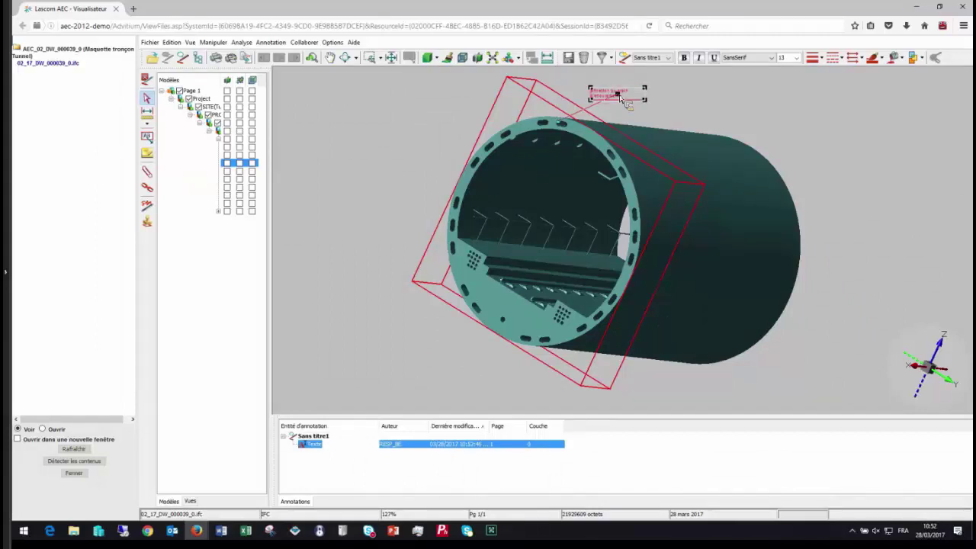
pyautogui.click(700, 108)
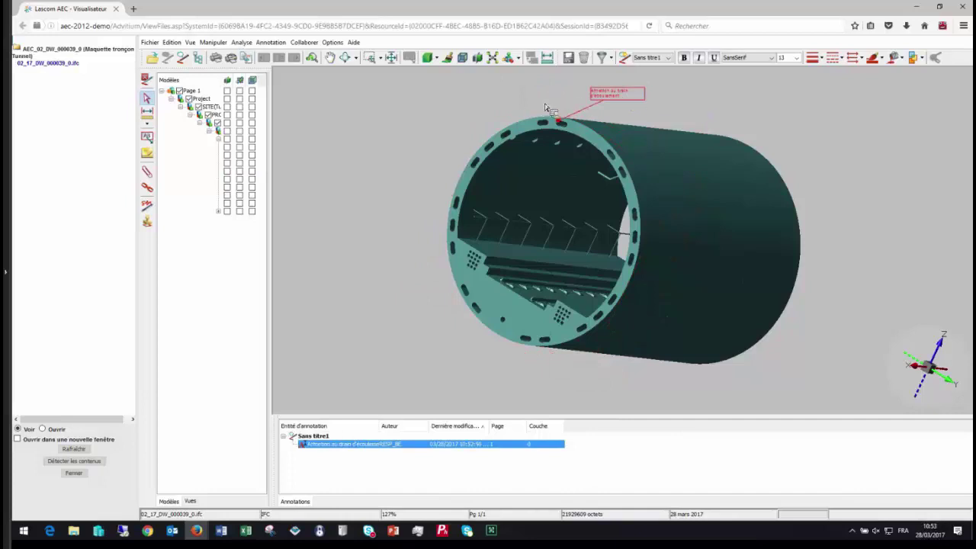
# Save the annotation file under the name "Ecoulement"
pyautogui.click(270, 42)
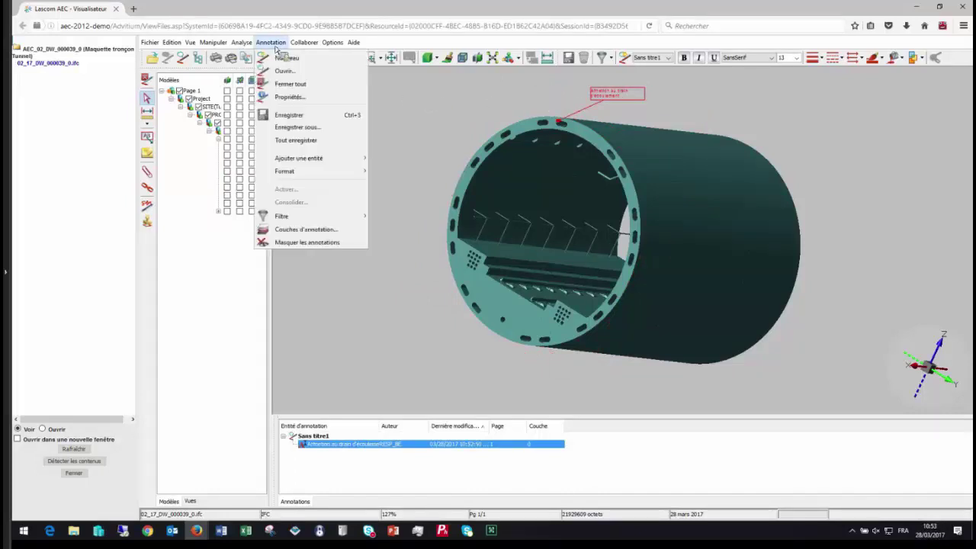
pyautogui.click(284, 125)
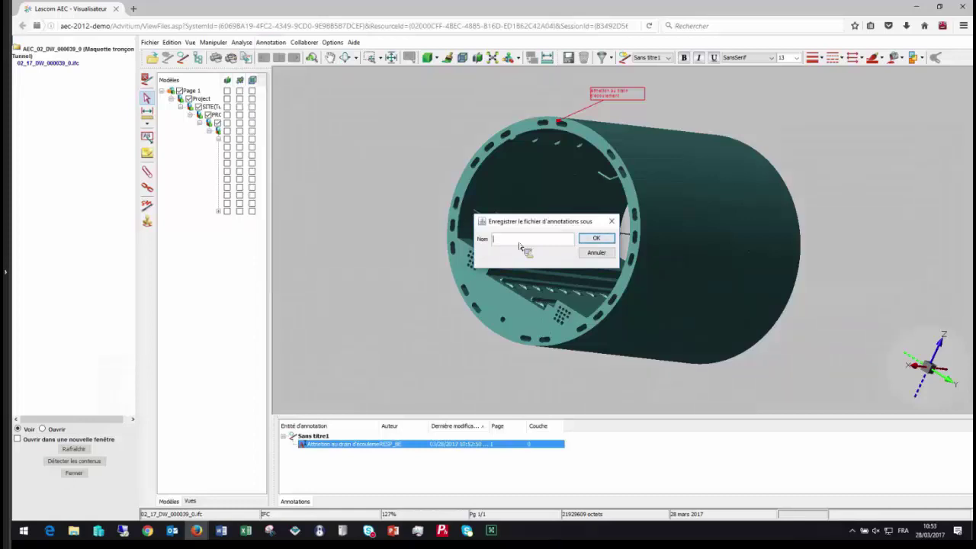
pyautogui.write('Ecoulement')
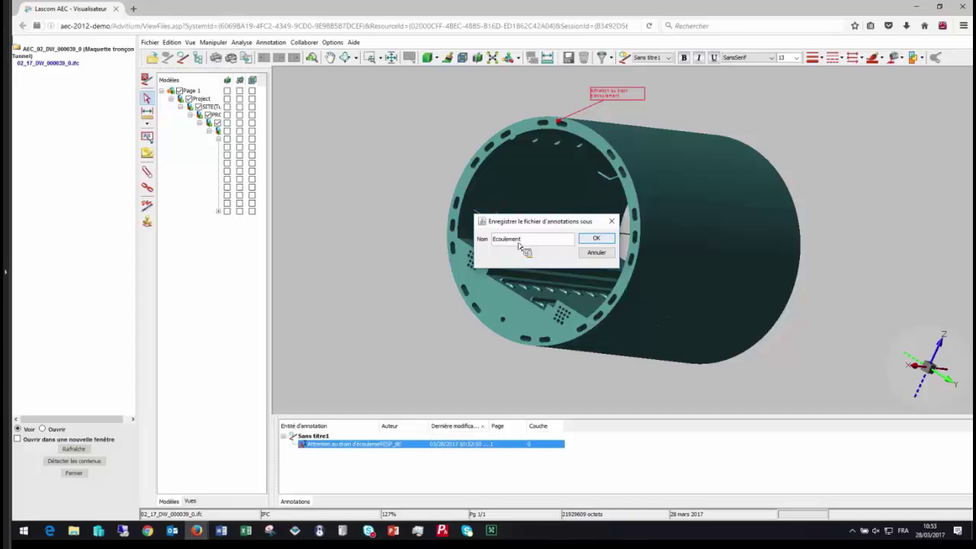
pyautogui.click(604, 240)
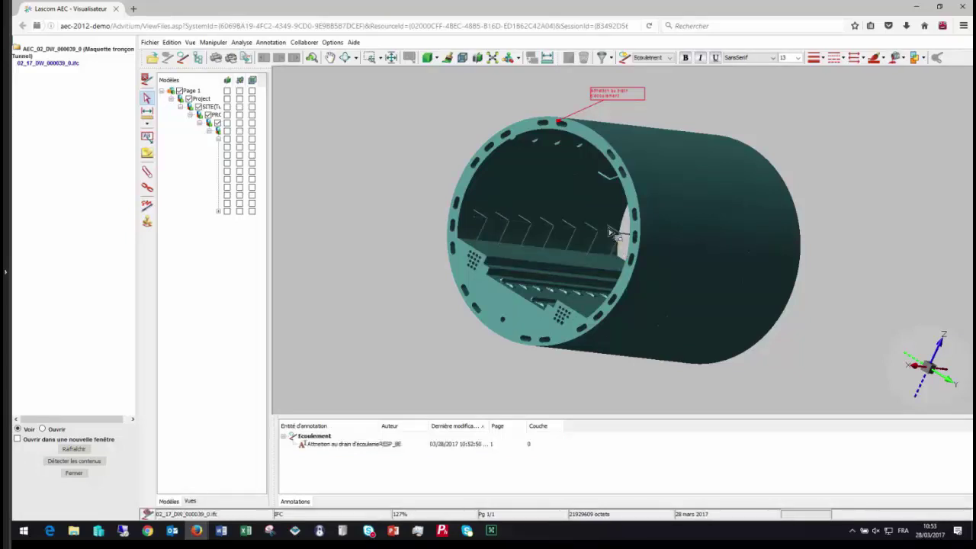
# Close the viewer and acknowledge the diffusion with the comment "VOir commentaire en pj"
pyautogui.click(967, 6)
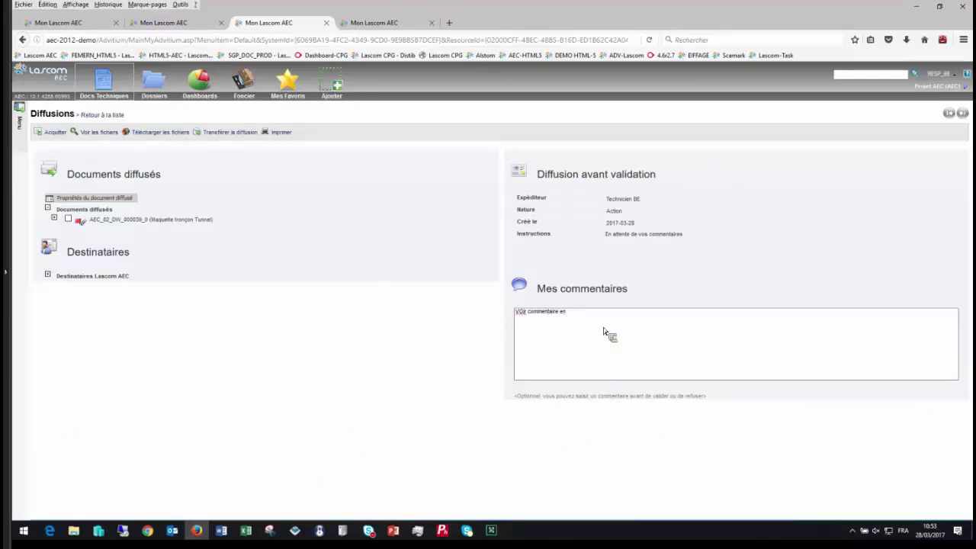
pyautogui.write('j')
pyautogui.click(56, 133)
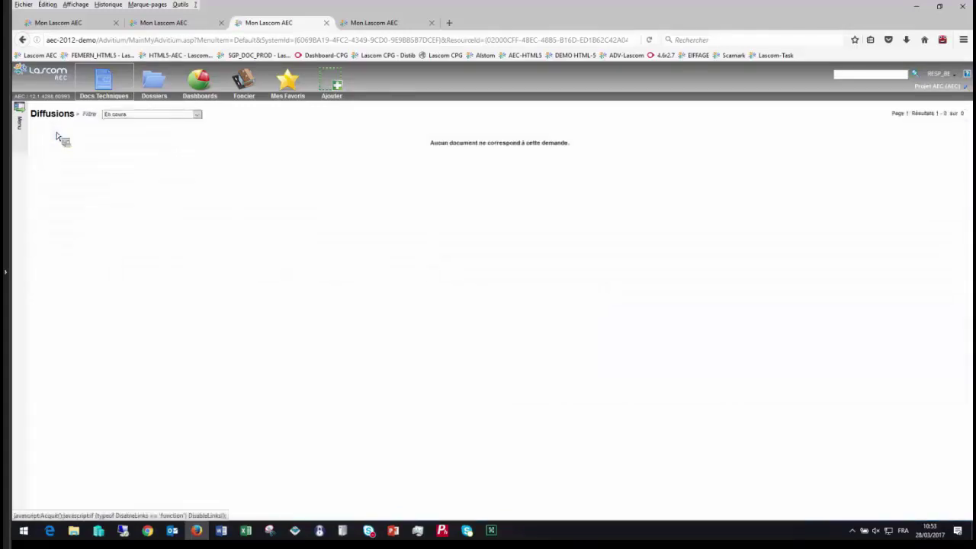
# Switch to the Technicien BE session and open the sent diffusion to check the recipients' acknowledgements and comments
pyautogui.click(57, 23)
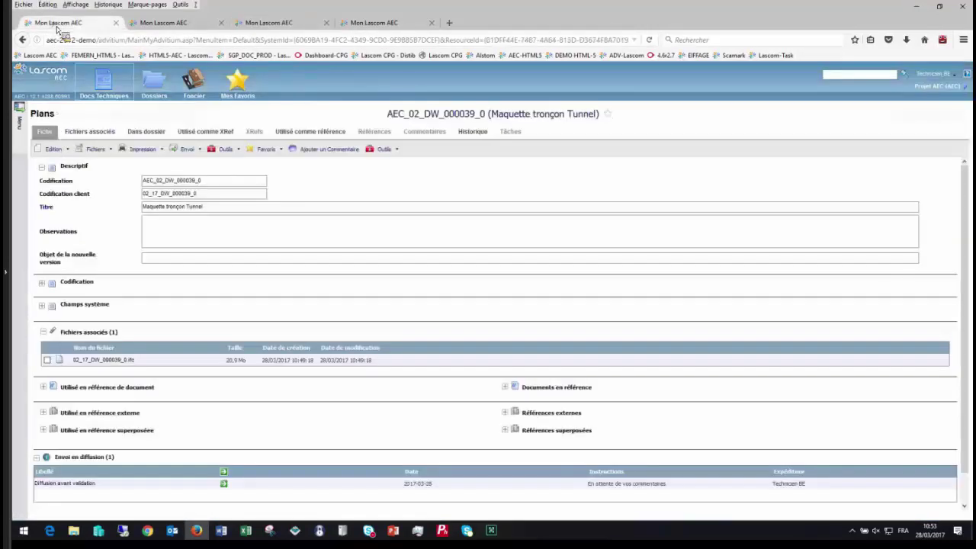
pyautogui.click(224, 485)
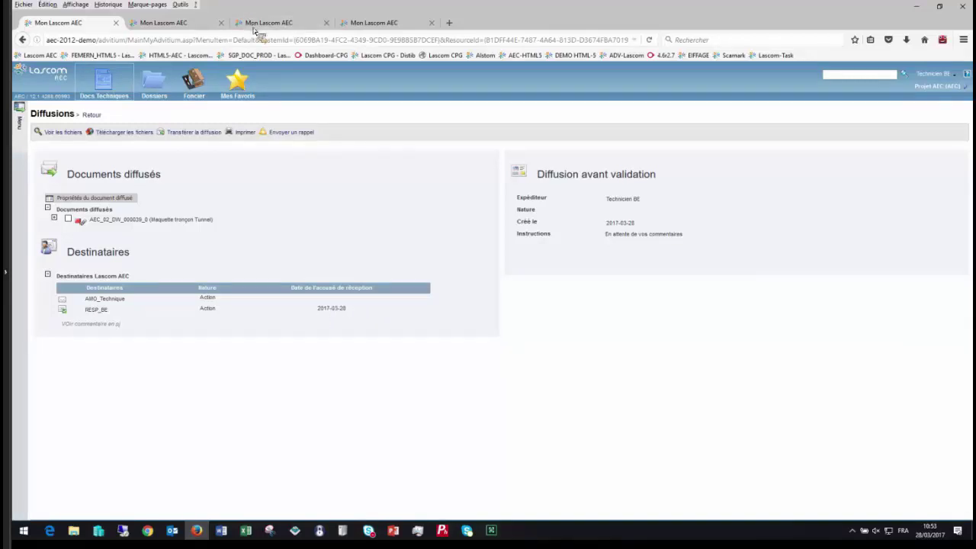
# Switch to the AMO_Technique session, open its received diffusion and display the tunnel IFC model, reopening the viewer after the Java plugin crash
pyautogui.click(203, 23)
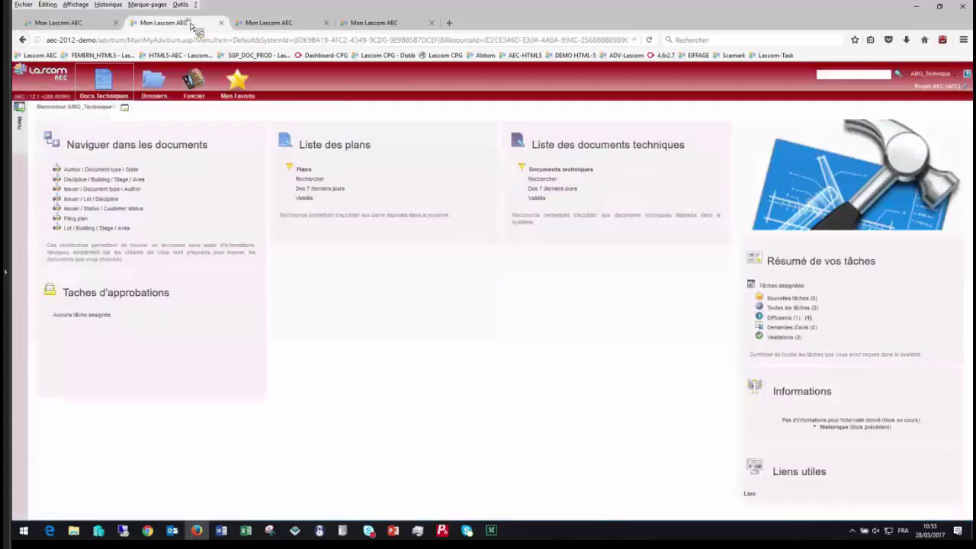
pyautogui.click(788, 318)
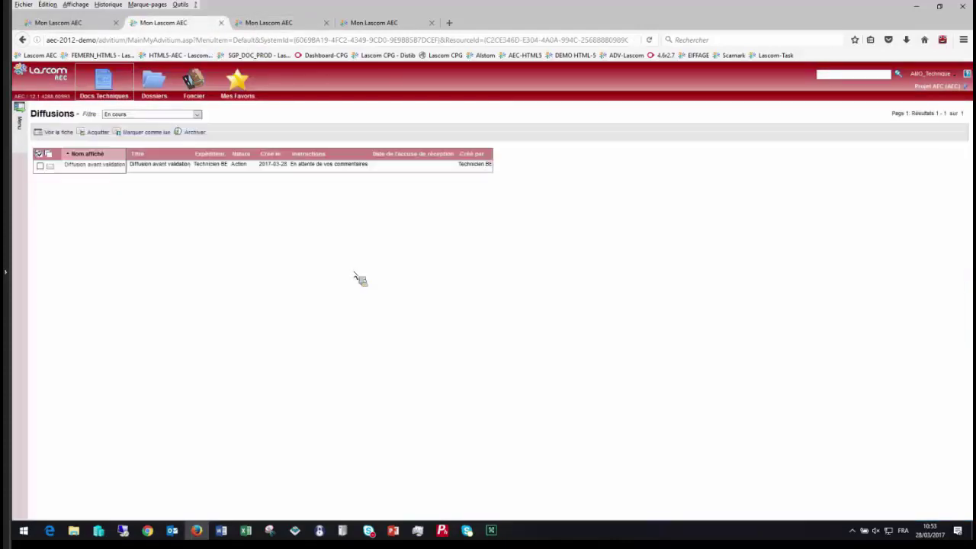
pyautogui.click(89, 169)
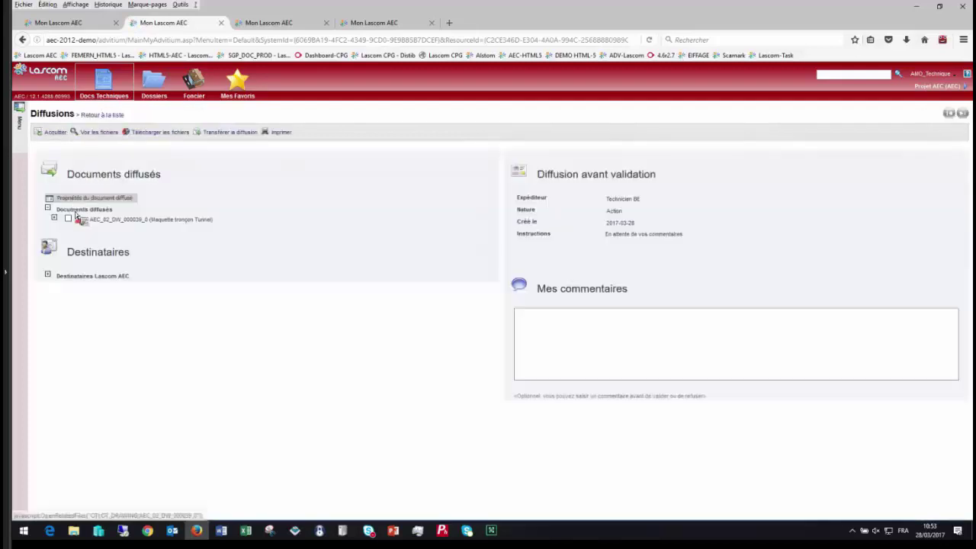
pyautogui.click(83, 220)
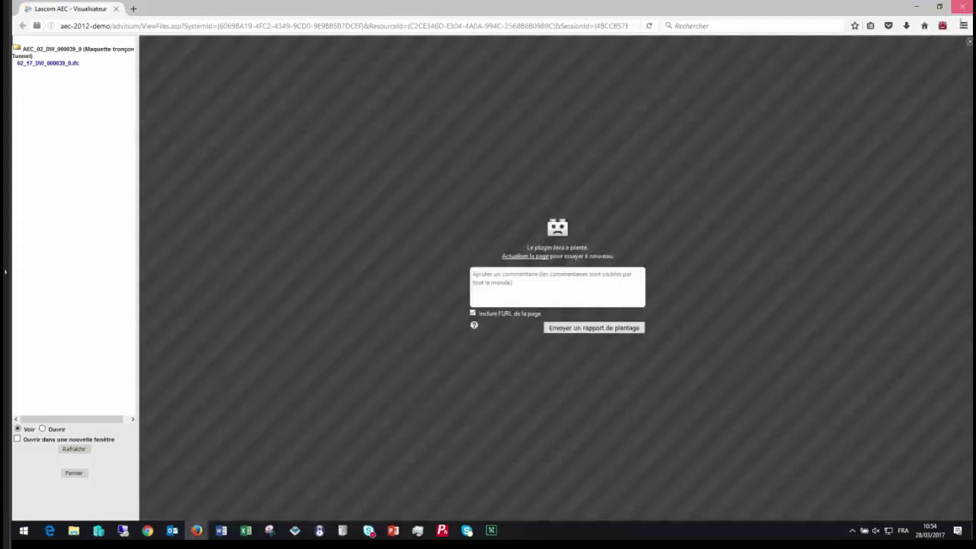
pyautogui.click(963, 6)
pyautogui.click(89, 222)
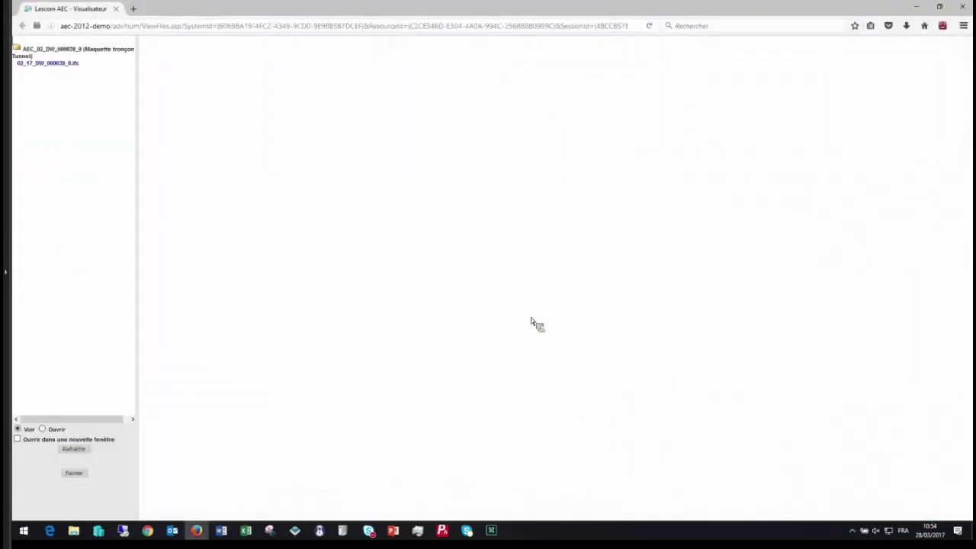
pyautogui.click(543, 310)
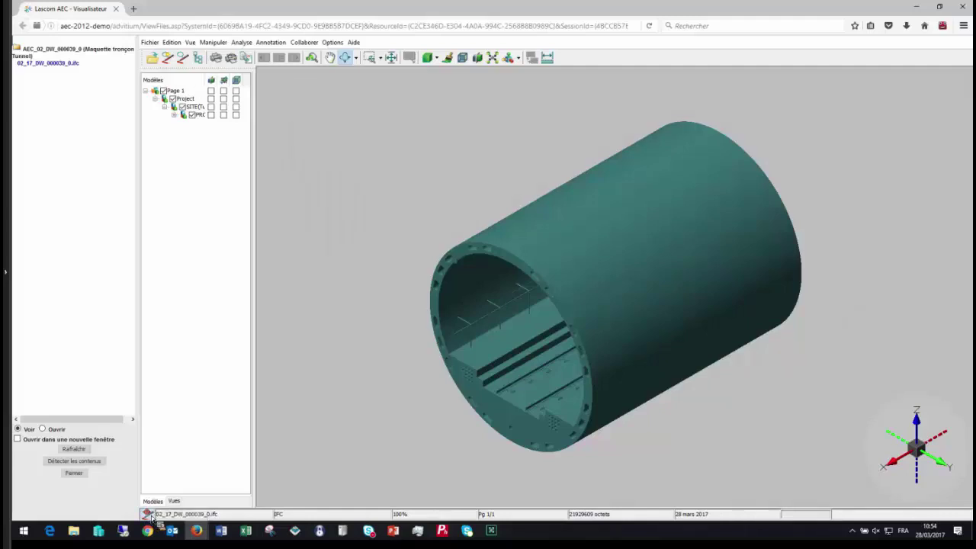
# Load the Ecoulement annotation file onto the tunnel model for review, and acknowledge the diffusion without a comment
pyautogui.click(450, 244)
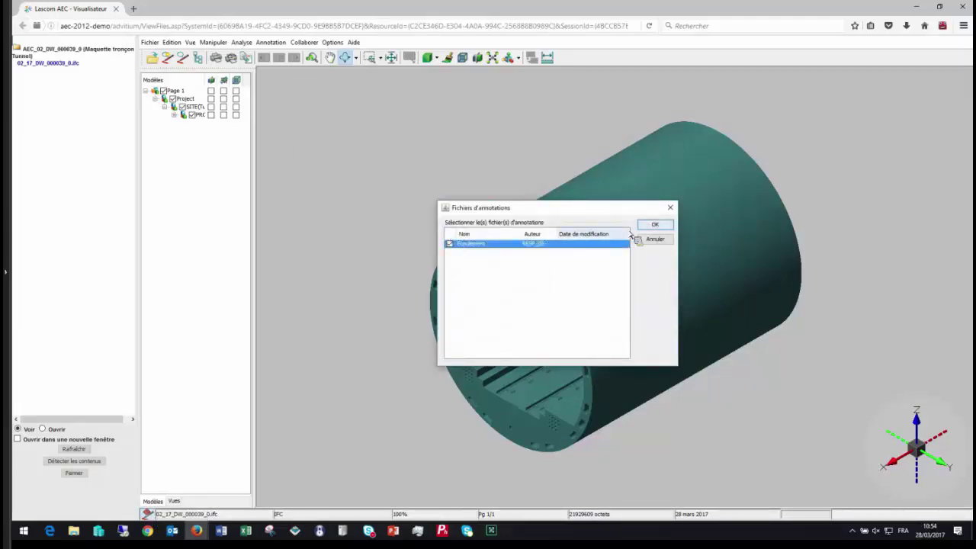
pyautogui.click(655, 225)
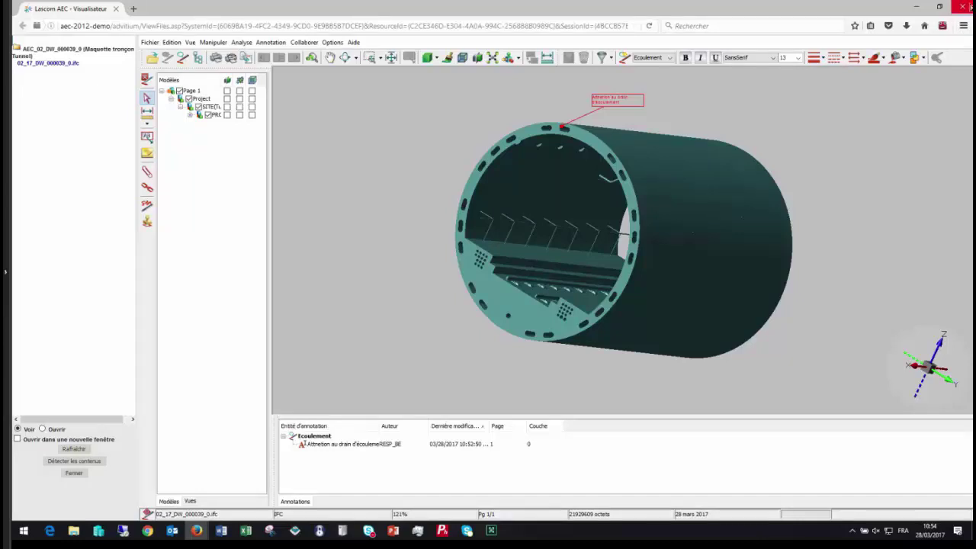
pyautogui.click(965, 7)
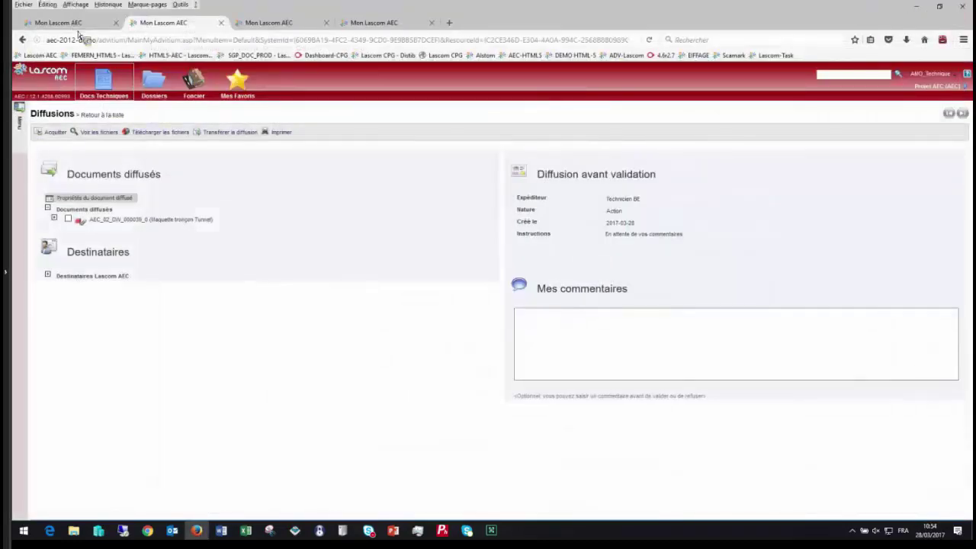
pyautogui.click(53, 133)
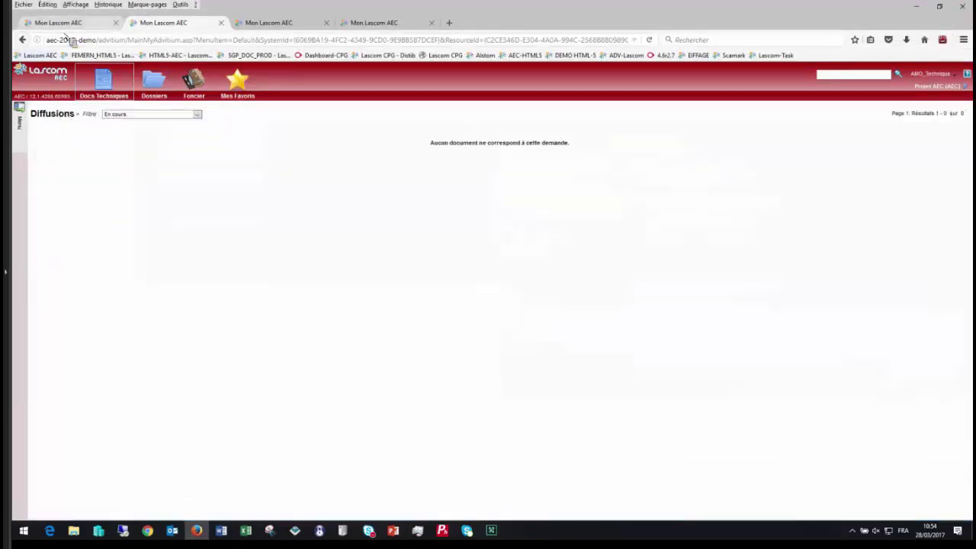
# Switch to the Technicien BE session and open the comments list of document AEC_02_DW_000039_0 from the diffusion
pyautogui.click(67, 23)
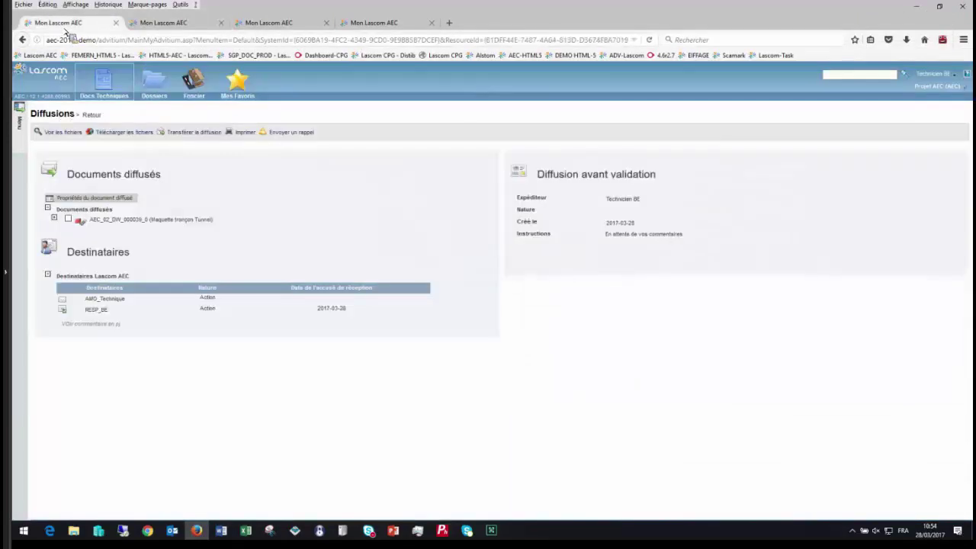
pyautogui.click(114, 219)
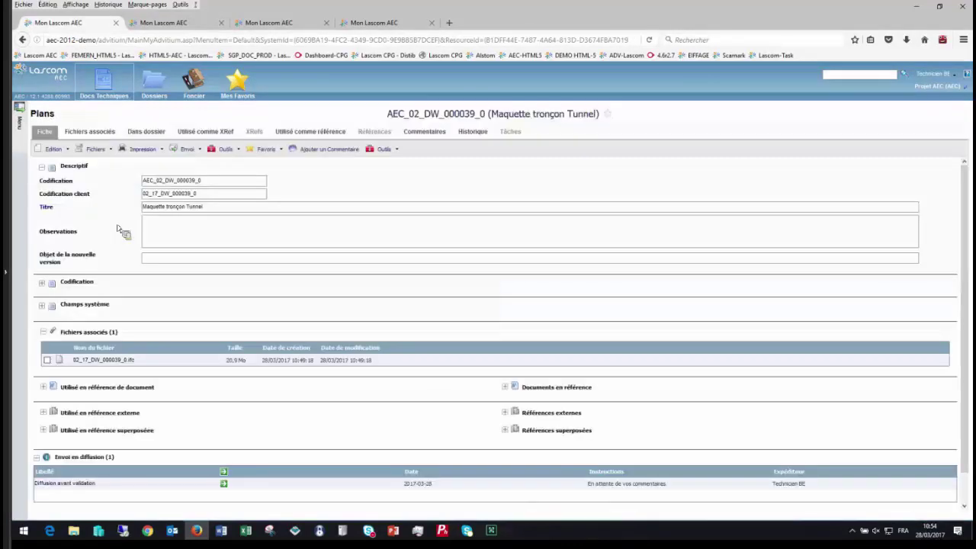
pyautogui.click(425, 134)
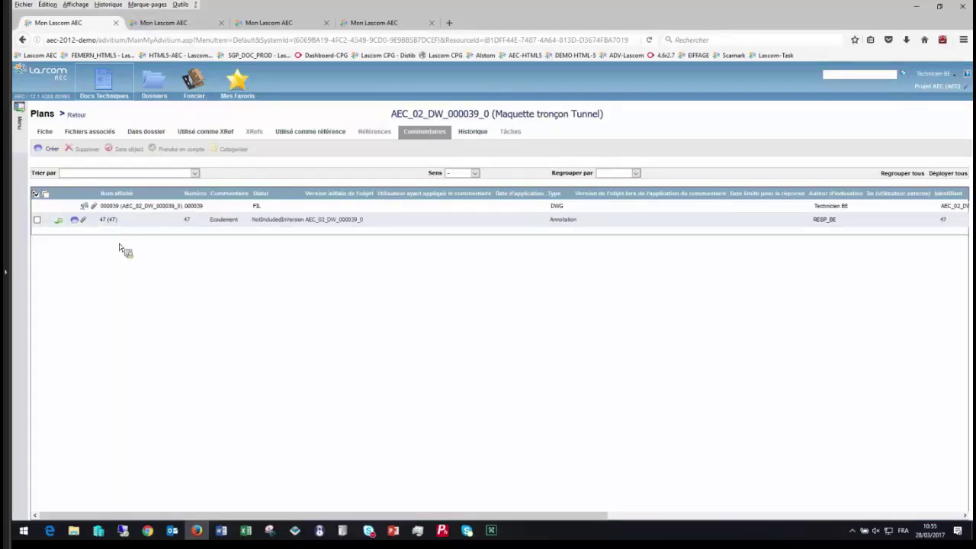
# View the categories available for the Ecoulement comment and close the selection without assigning one
pyautogui.click(38, 221)
pyautogui.click(246, 150)
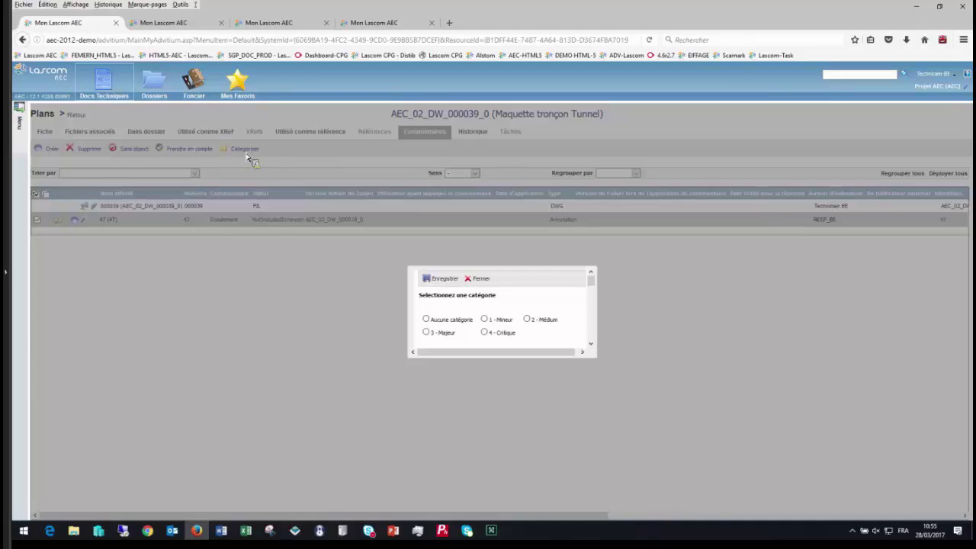
pyautogui.click(488, 282)
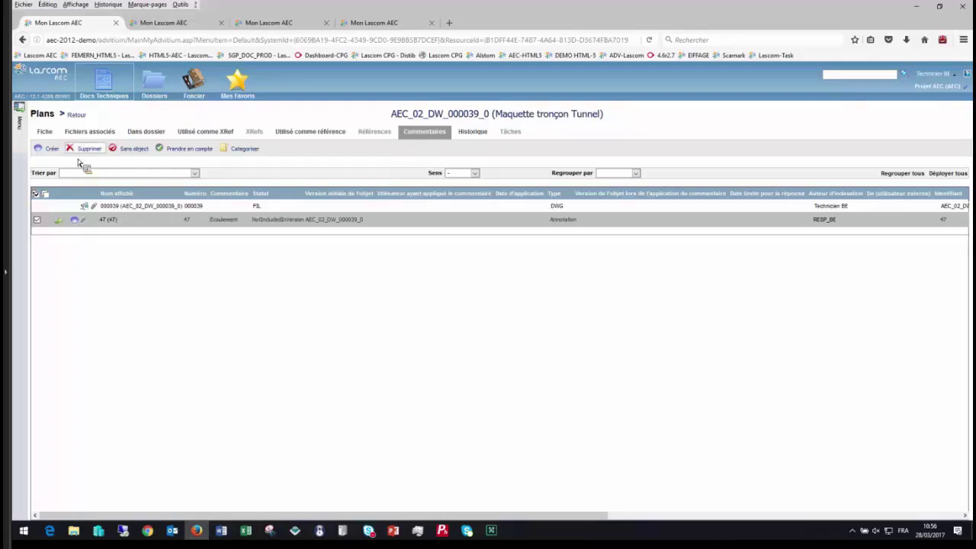
# Return to the technical documents home page, list the account's own plans and apply the "Non valides" filter
pyautogui.click(46, 133)
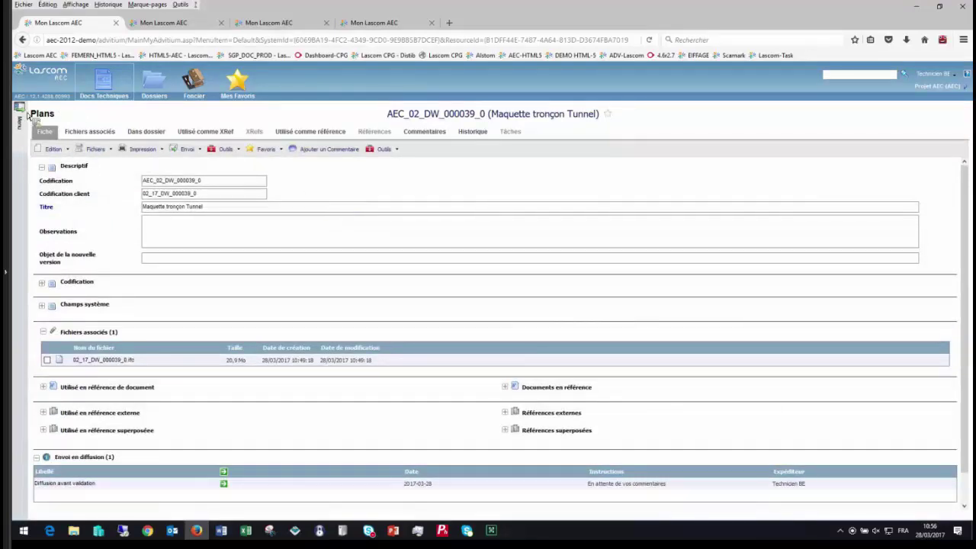
pyautogui.click(102, 102)
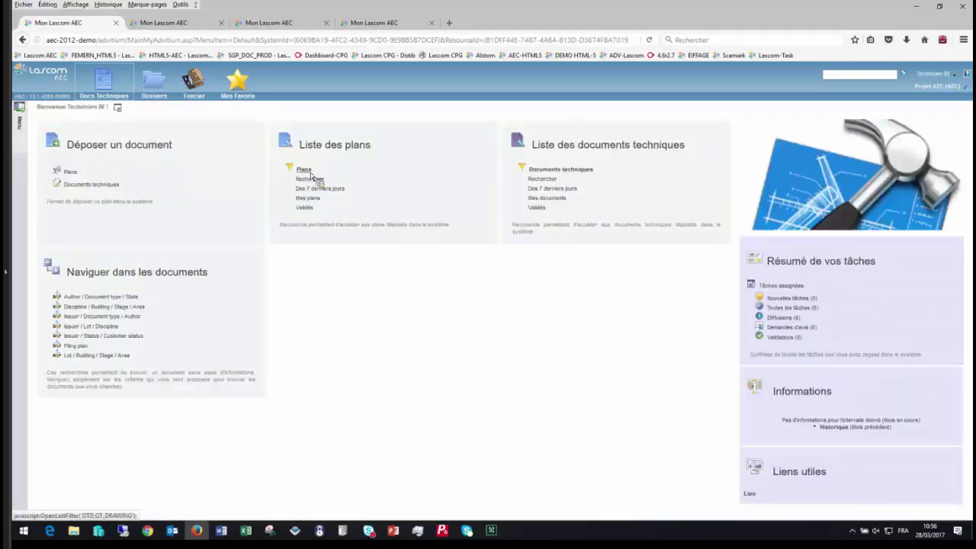
pyautogui.click(308, 199)
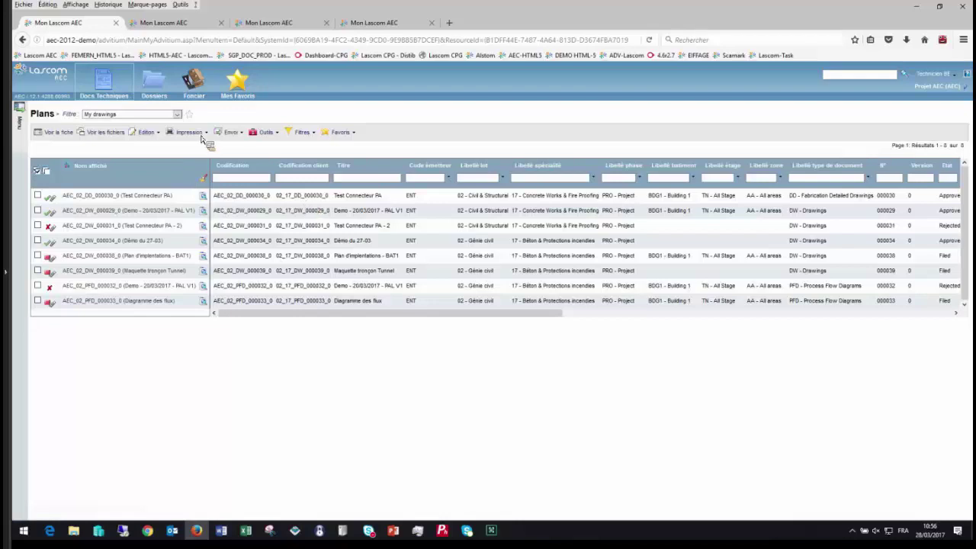
pyautogui.click(177, 114)
pyautogui.click(110, 184)
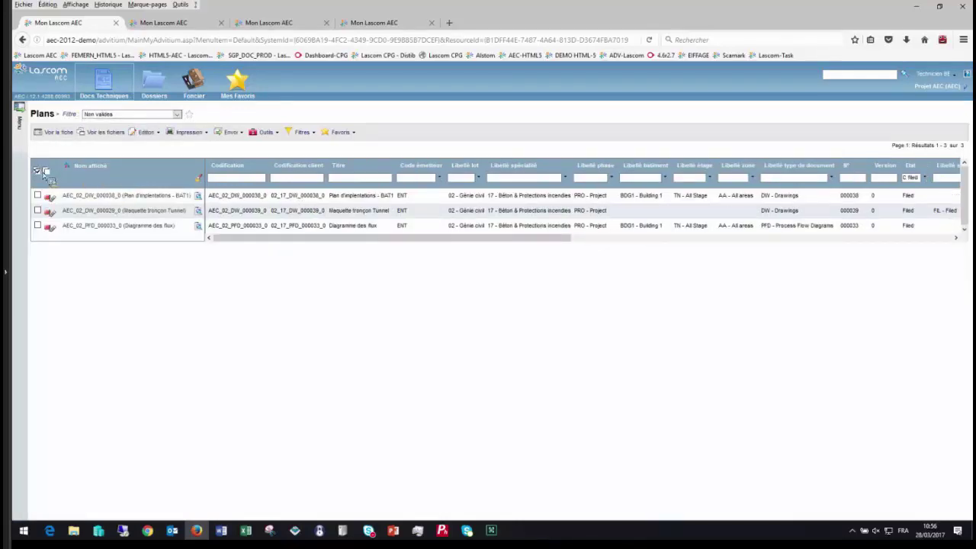
# Select all the listed unvalidated plans and try to send them in an approval slip (bordereau d'approbation)
pyautogui.click(40, 172)
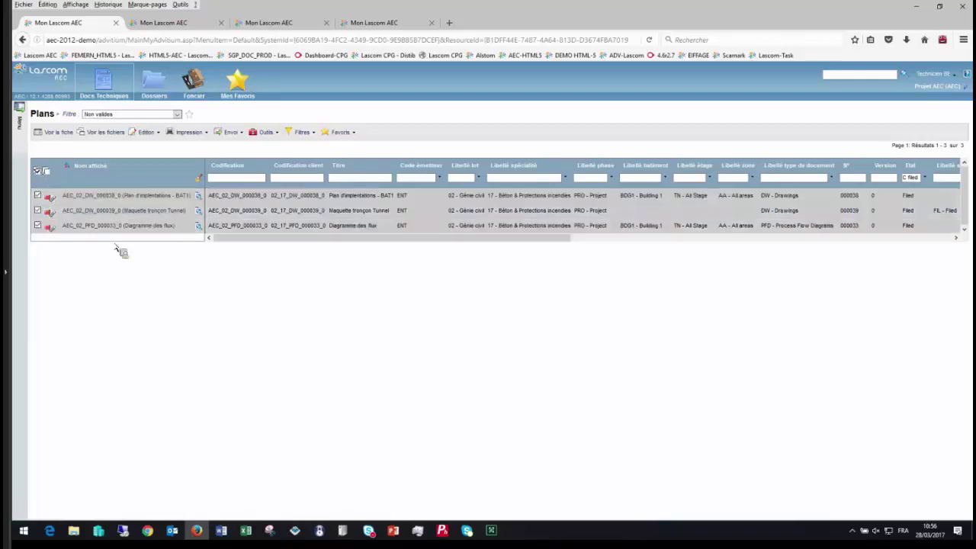
pyautogui.click(242, 135)
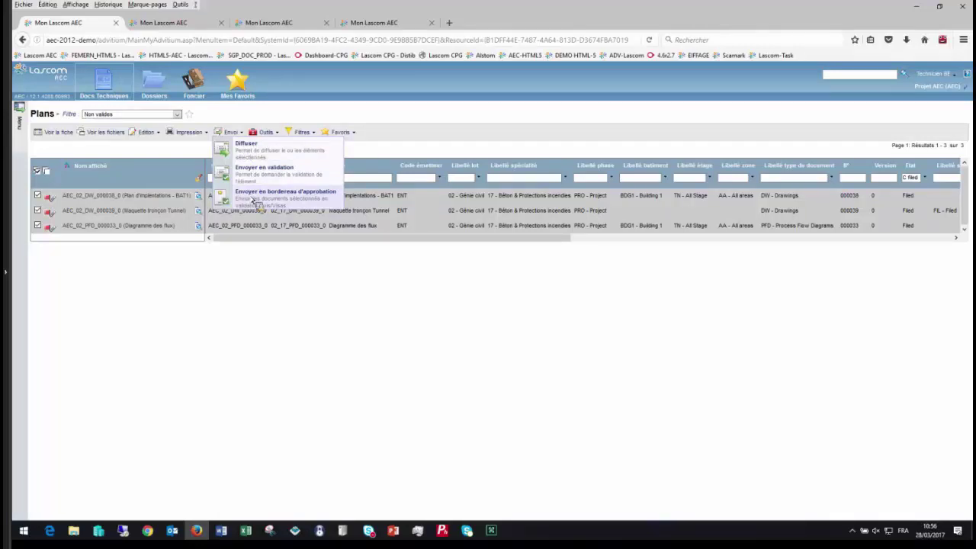
pyautogui.click(254, 200)
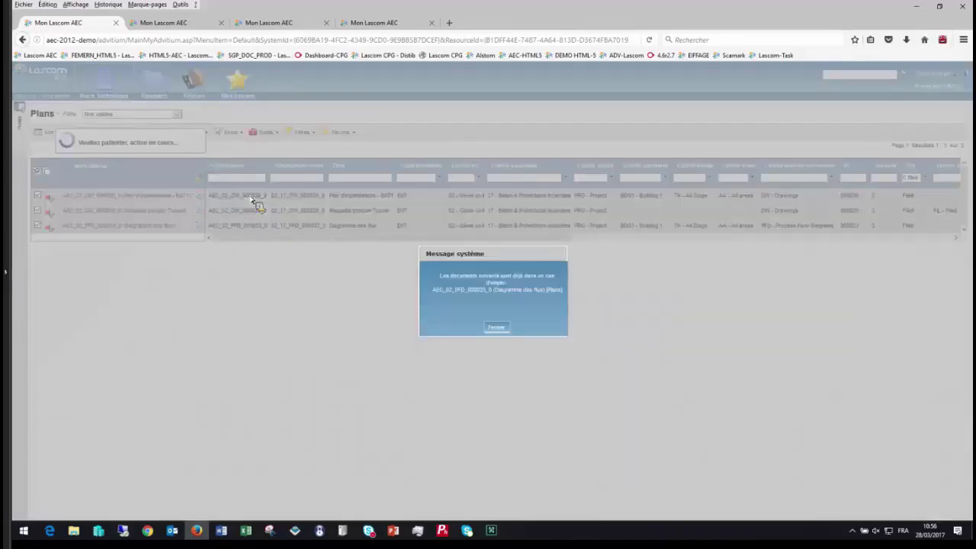
pyautogui.click(498, 331)
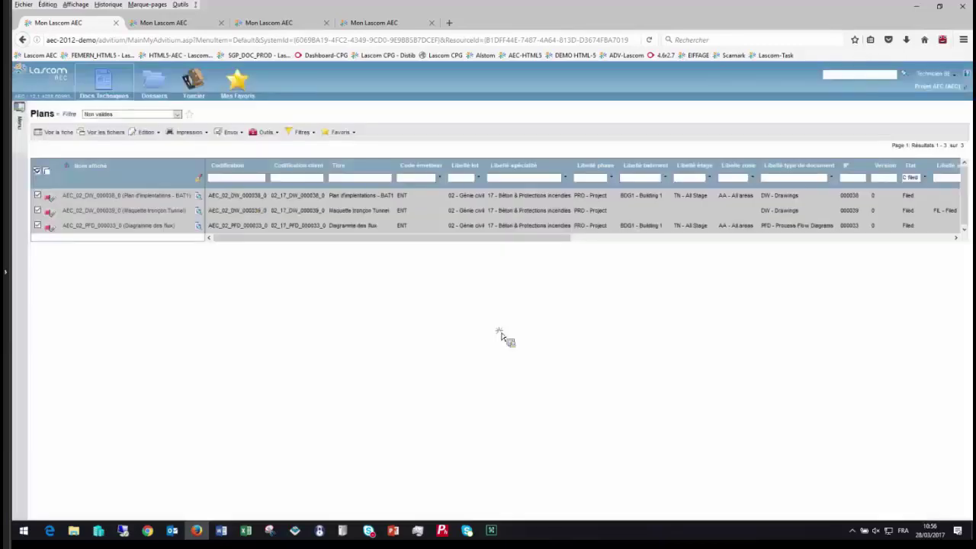
# Remove plan AEC_02_PFD_000033_0 from the selection and send the two remaining plans in an approval slip
pyautogui.click(38, 227)
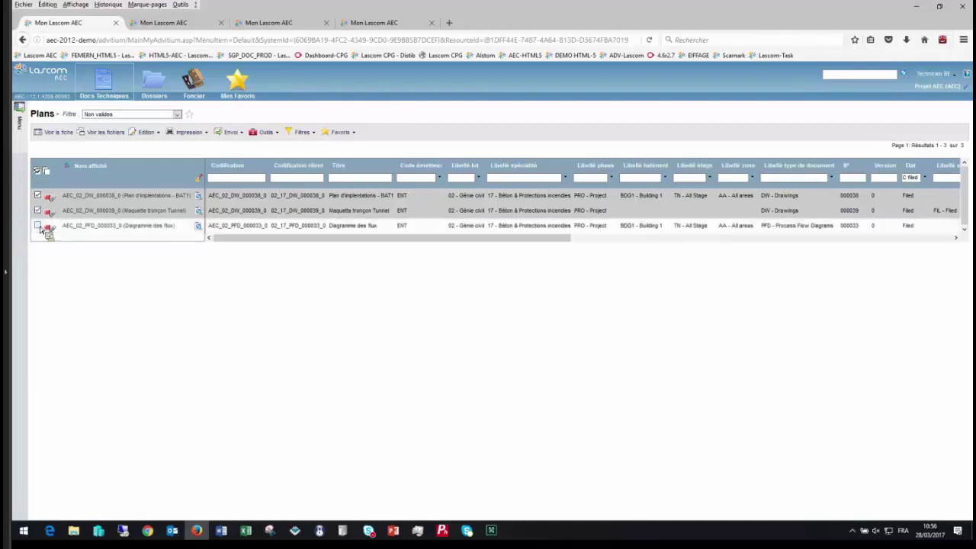
pyautogui.click(230, 135)
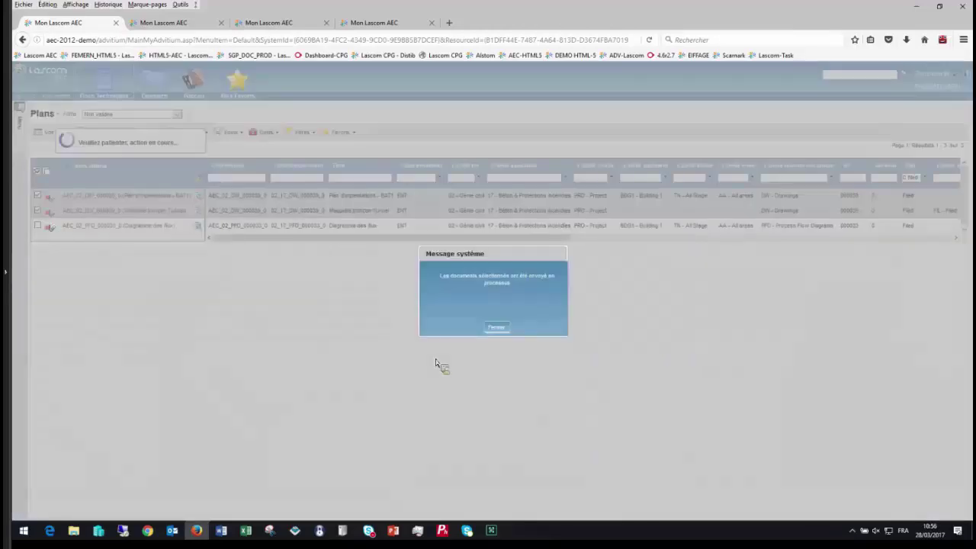
pyautogui.click(494, 328)
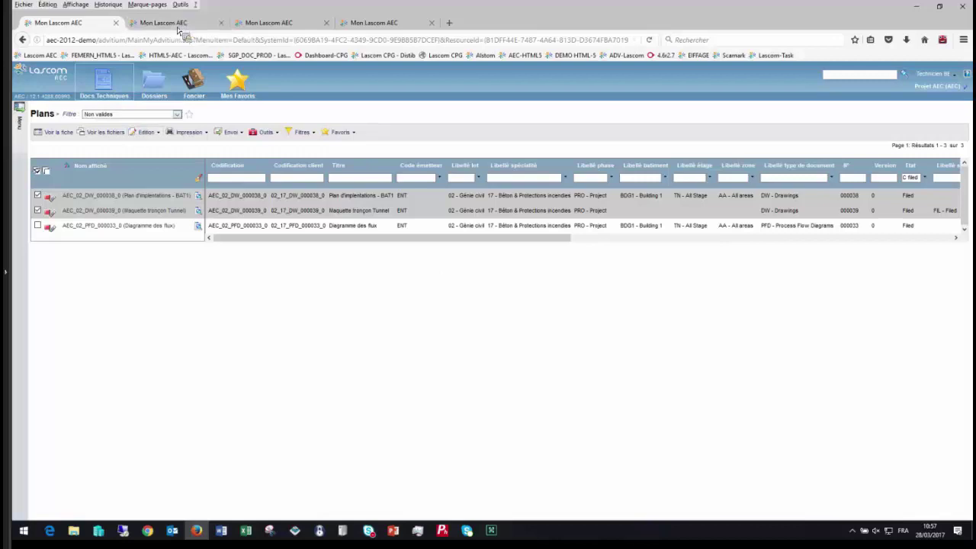
# Open the record of plan AEC_02_DW_000039_0 and view the approval process it was sent to for validation
pyautogui.moveTo(146, 208); pyautogui.dragTo(146, 216)
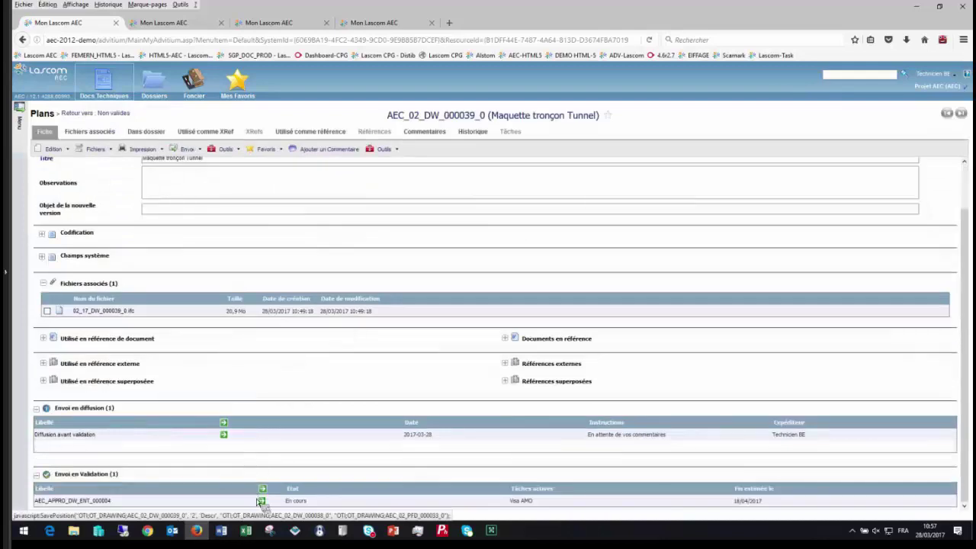
pyautogui.click(261, 501)
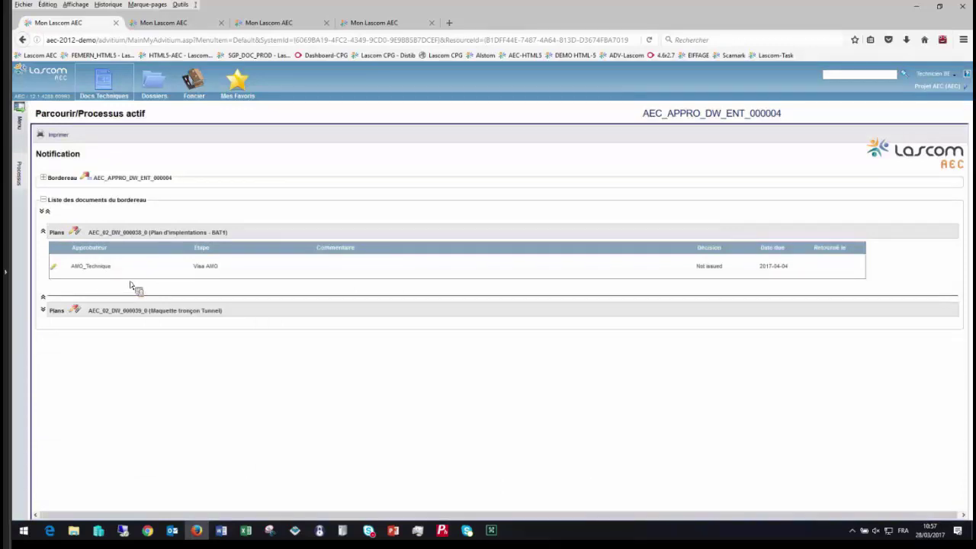
# Switch to the AMO_Technique session, open the AEC_APPRO_DW_ENT_000004 approval task from the technical documents home page and start working on it
pyautogui.click(180, 27)
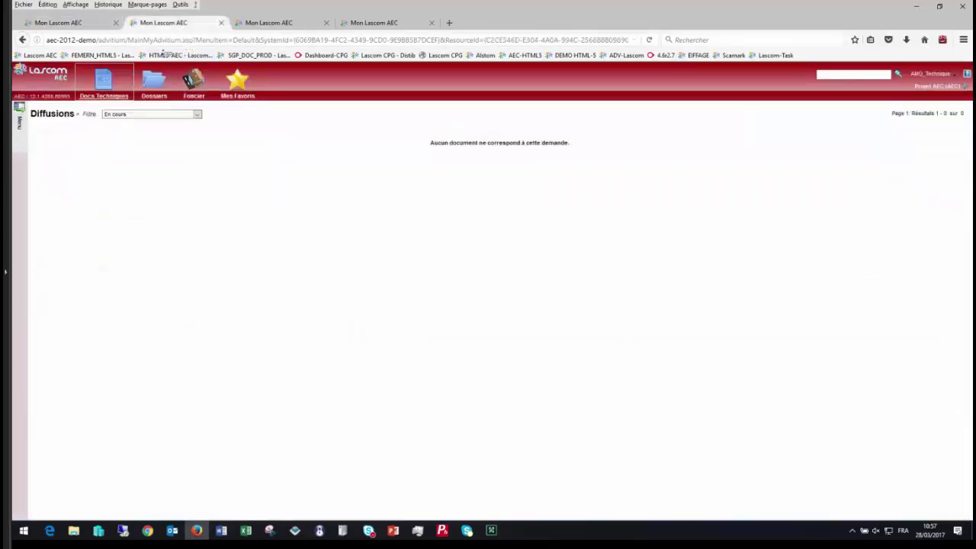
pyautogui.click(113, 101)
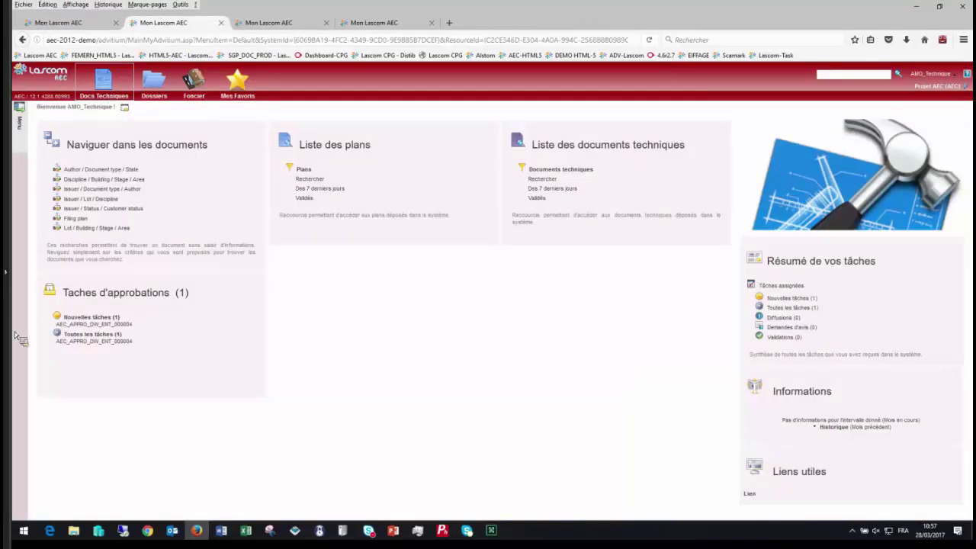
pyautogui.click(118, 334)
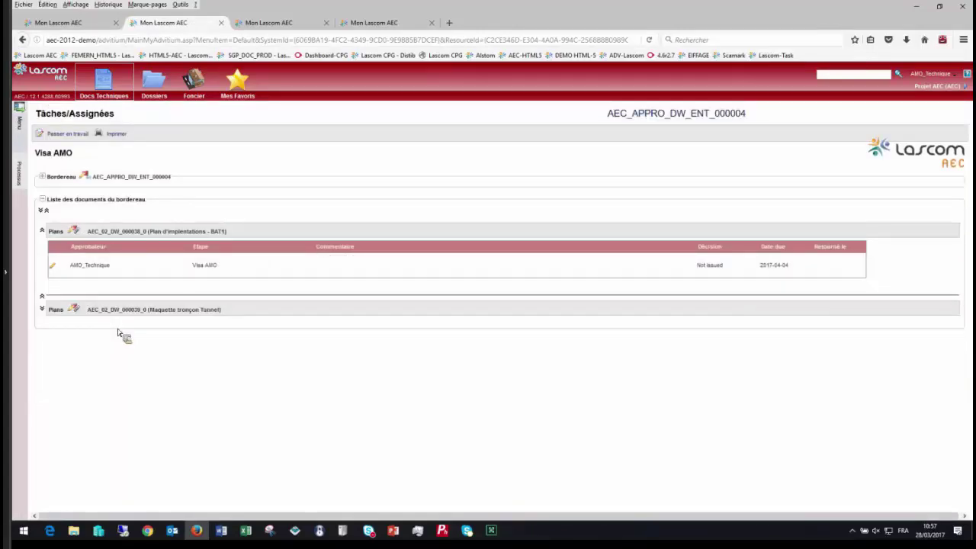
pyautogui.click(74, 137)
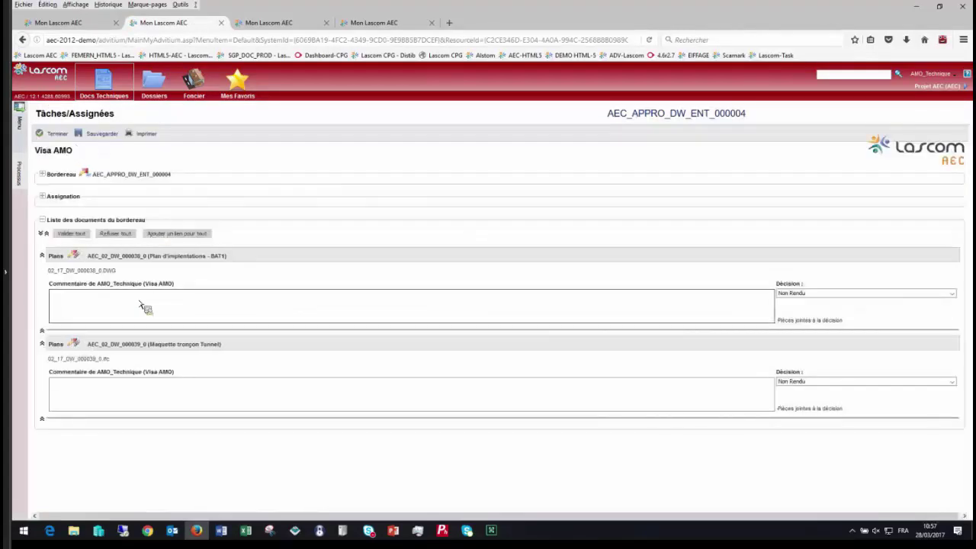
# Comment "Ok" on plan AEC_02_DW_000038_0 and set its decision to "Validated without observations"
pyautogui.click(140, 306)
pyautogui.write('Ok')
pyautogui.click(844, 293)
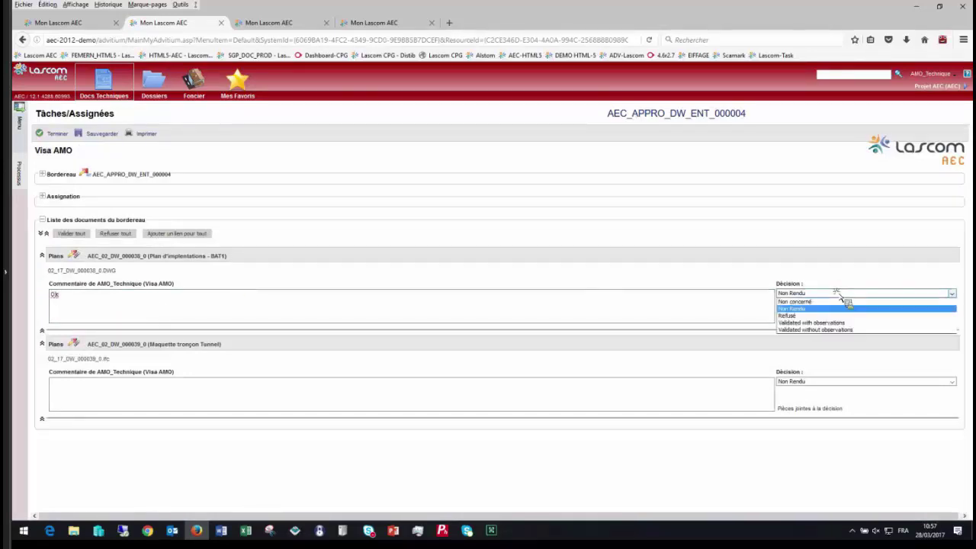
pyautogui.click(816, 335)
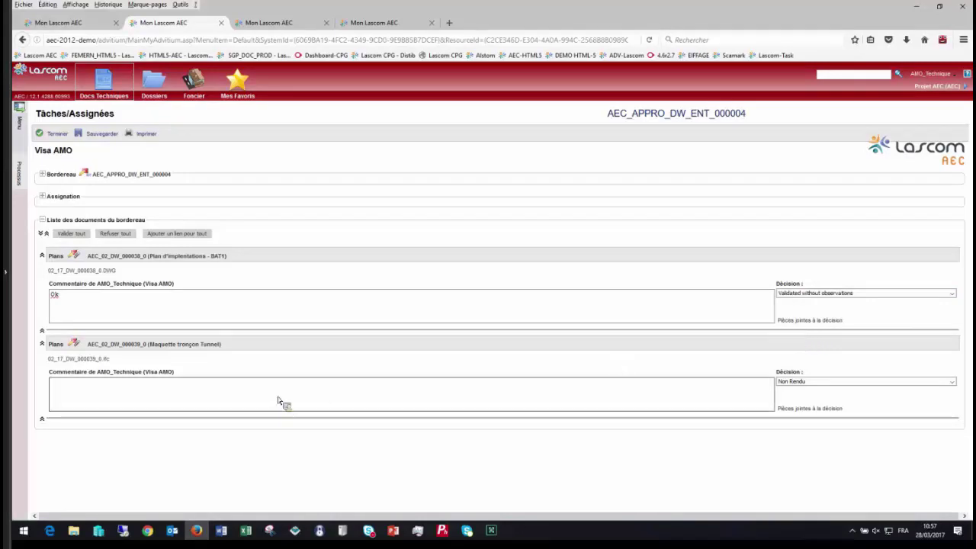
# Comment "Refusé car non conforme" on plan AEC_02_DW_000039_0, set its decision to "Refusé" and complete the Visa AMO task
pyautogui.write('Refusé car no')
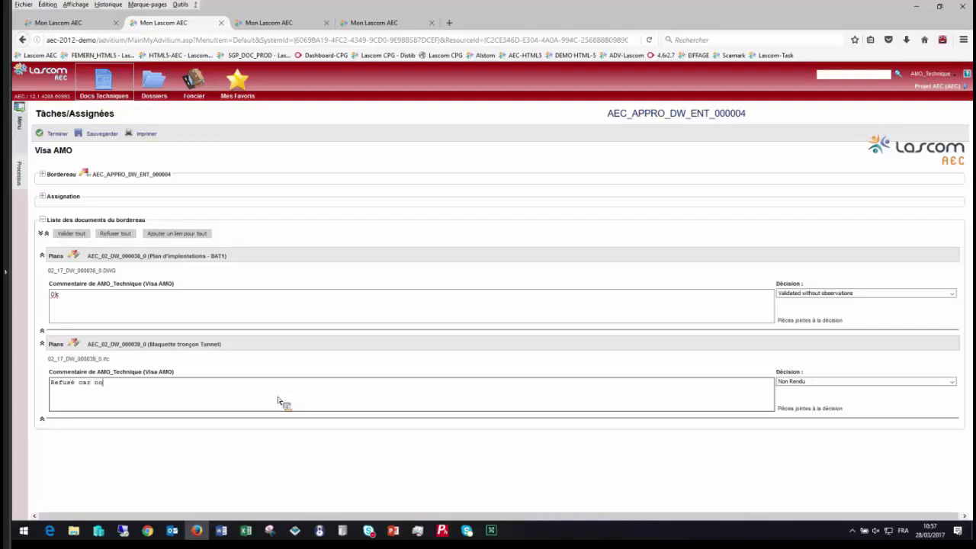
pyautogui.write('forme')
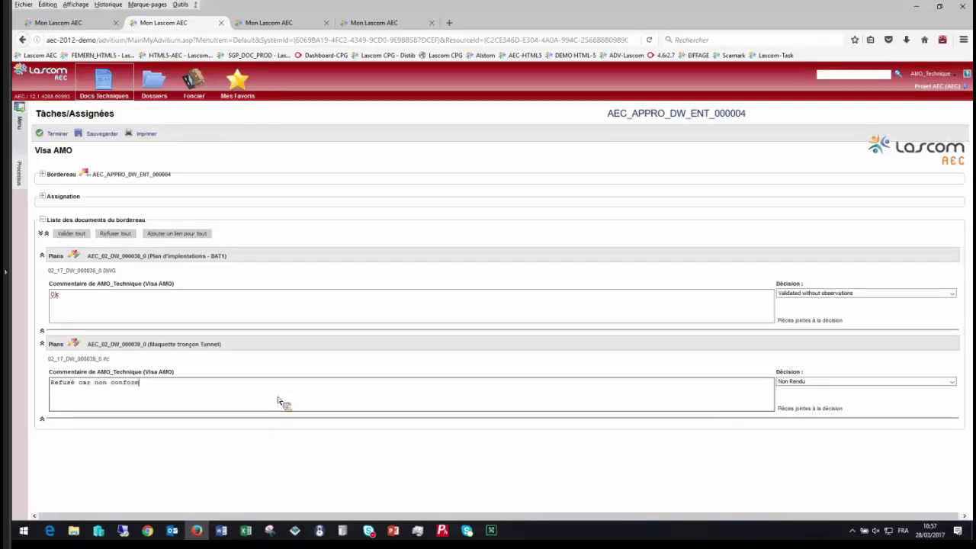
pyautogui.click(833, 380)
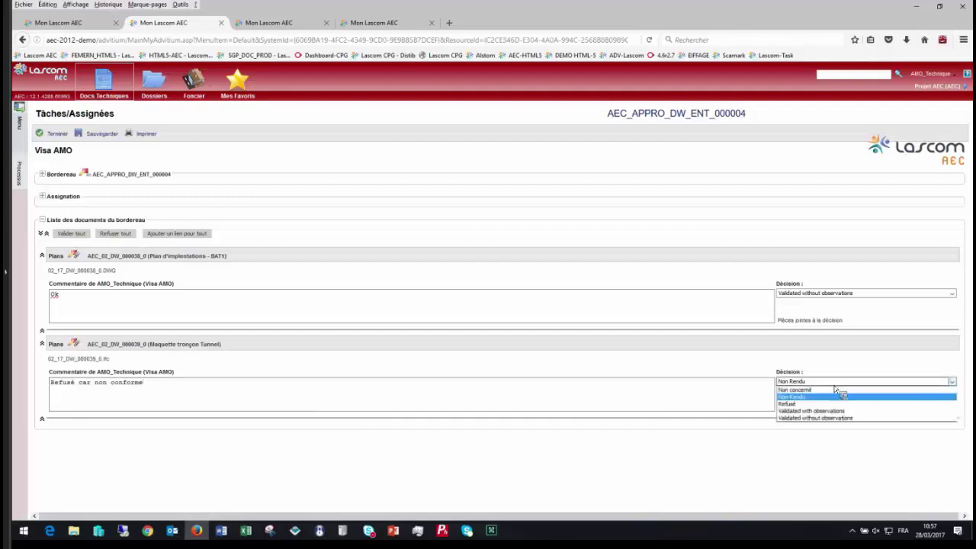
pyautogui.click(807, 405)
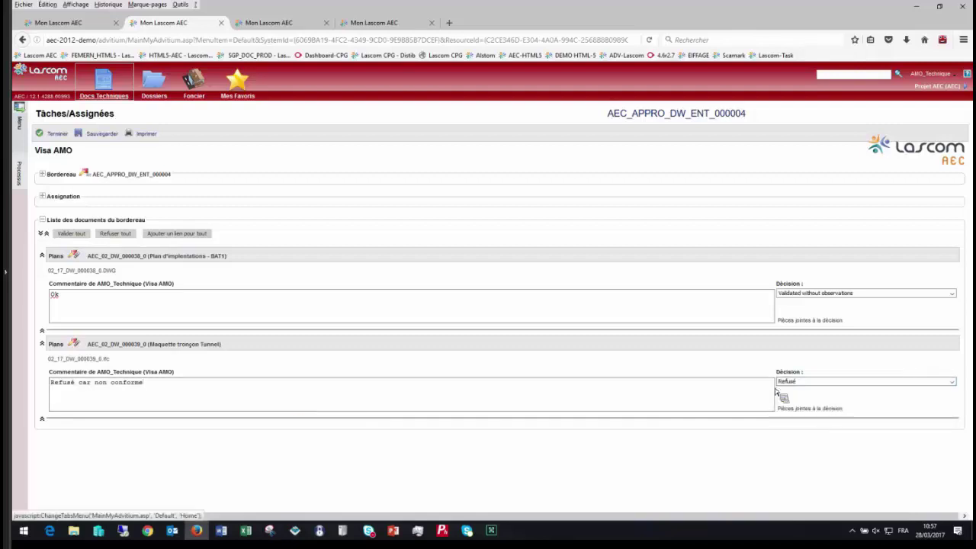
pyautogui.click(57, 134)
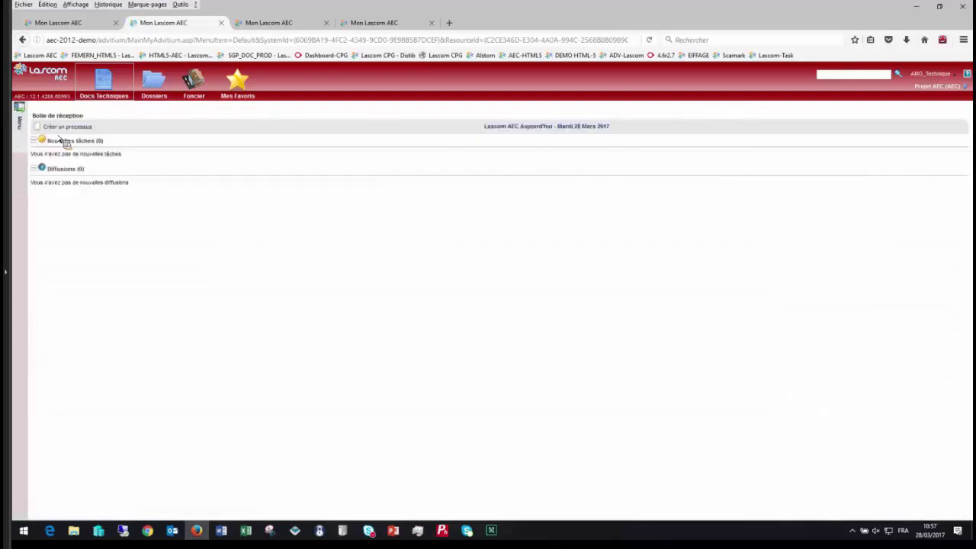
# Return to the Technicien BE session and check the AMO decisions on both plans of the approval slip
pyautogui.click(65, 22)
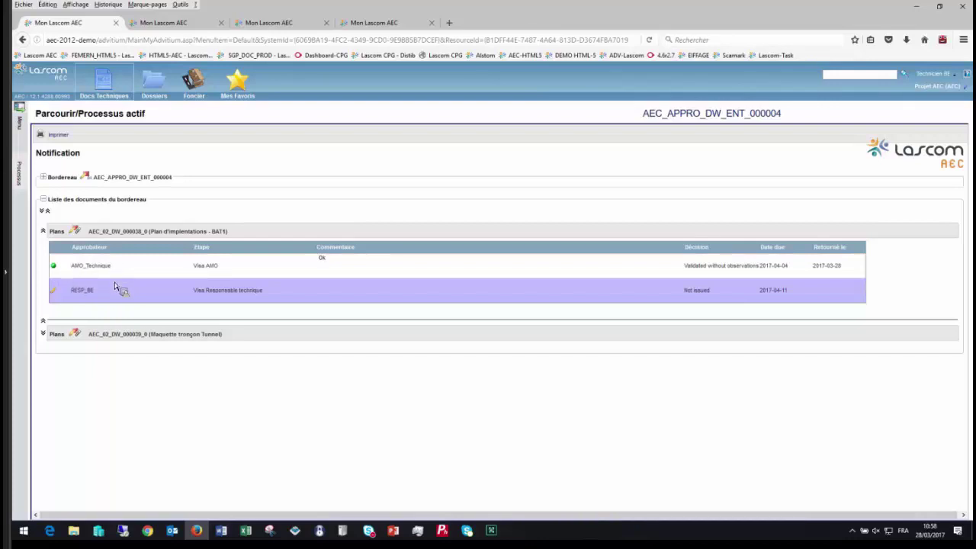
pyautogui.click(47, 335)
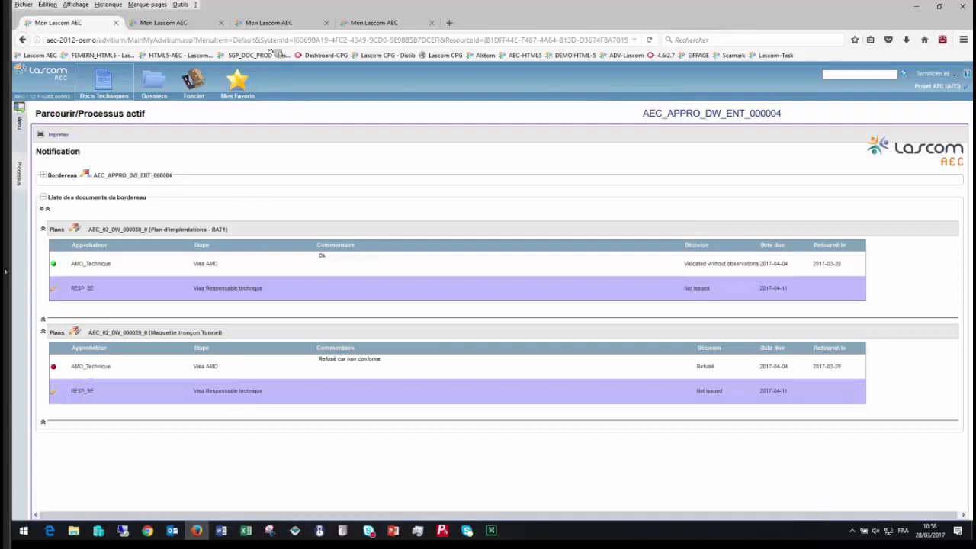
# Switch to the RESP_BE session, open the AEC_APPRO_DW_ENT_000004 approval task from the technical documents home page and start working on it
pyautogui.click(266, 23)
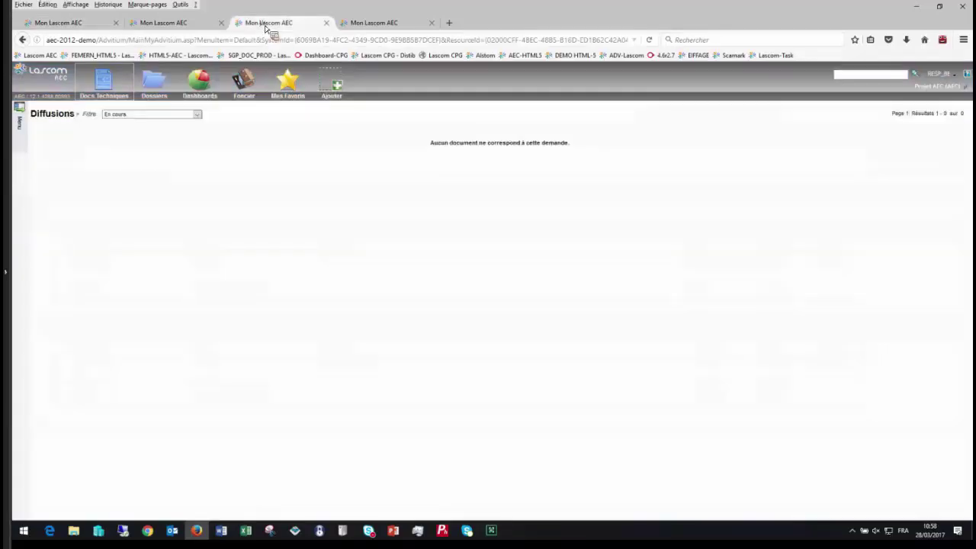
pyautogui.click(120, 104)
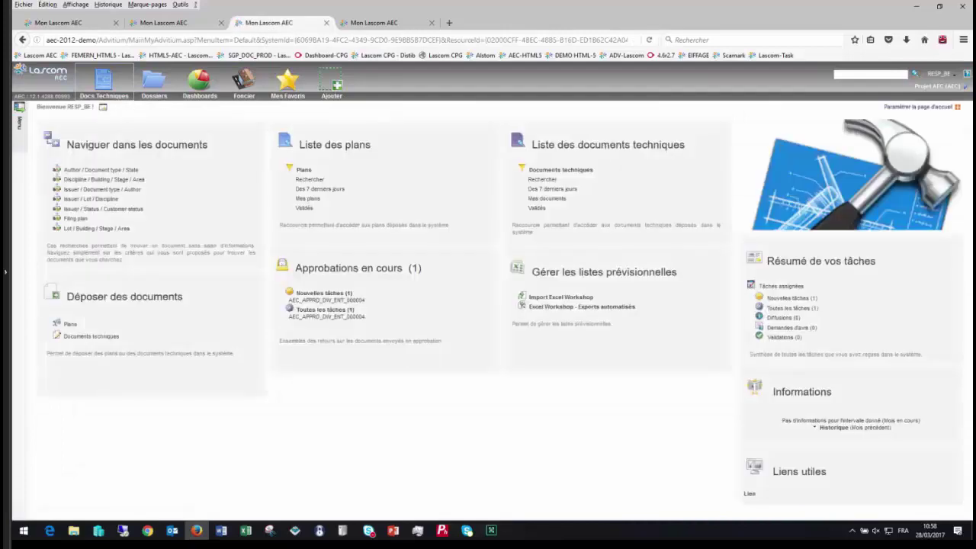
pyautogui.click(319, 306)
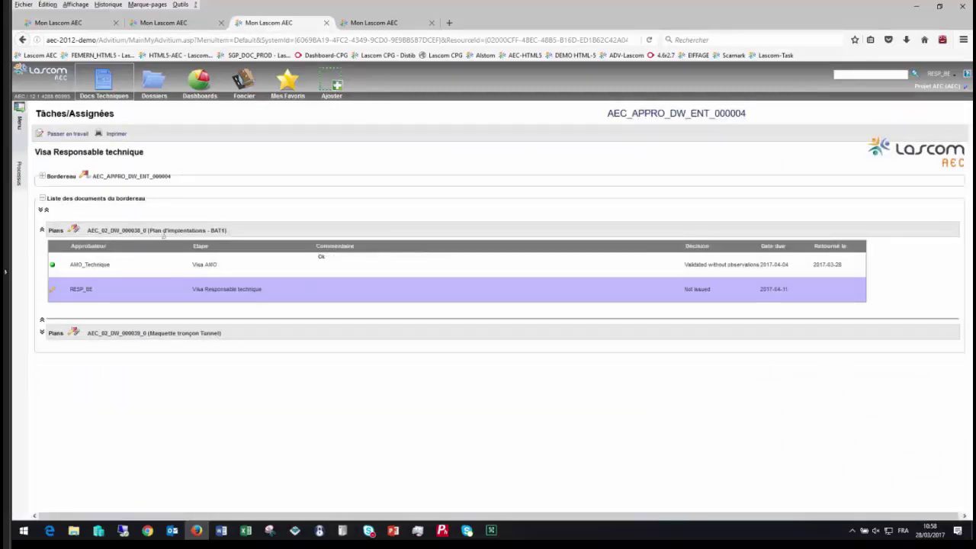
pyautogui.click(68, 137)
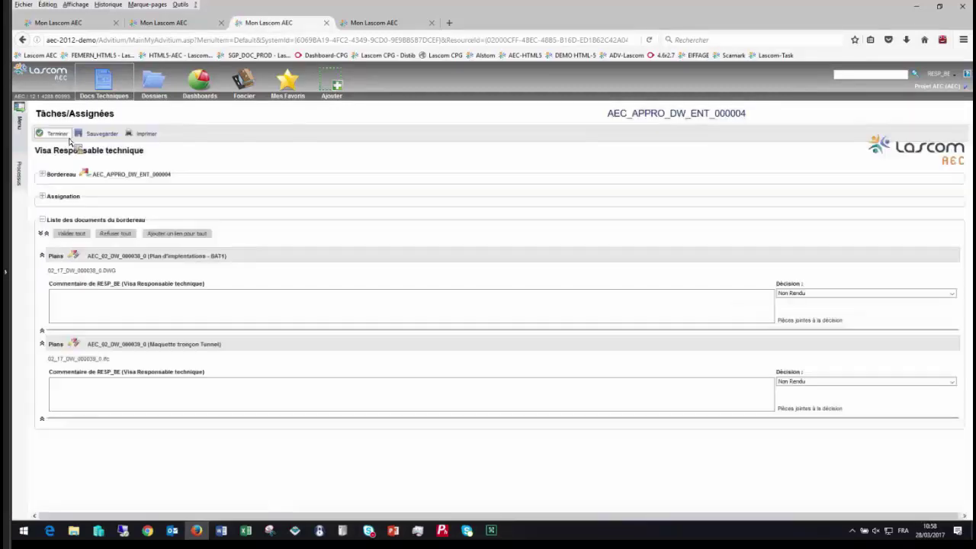
# Comment "ok pour moi" on plan AEC_02_DW_000038_0 and set its decision to "Validated without observations"
pyautogui.click(328, 303)
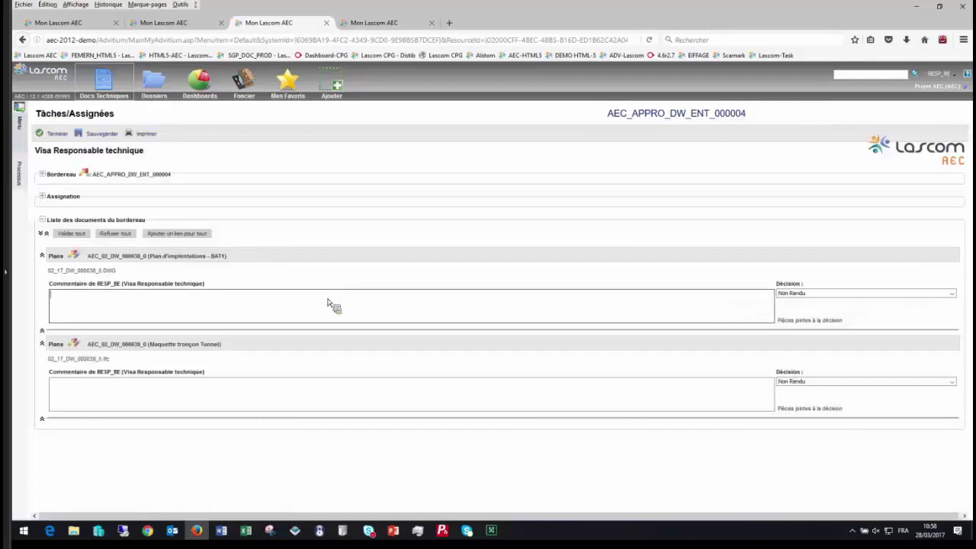
pyautogui.write('ok pour moi')
pyautogui.click(801, 294)
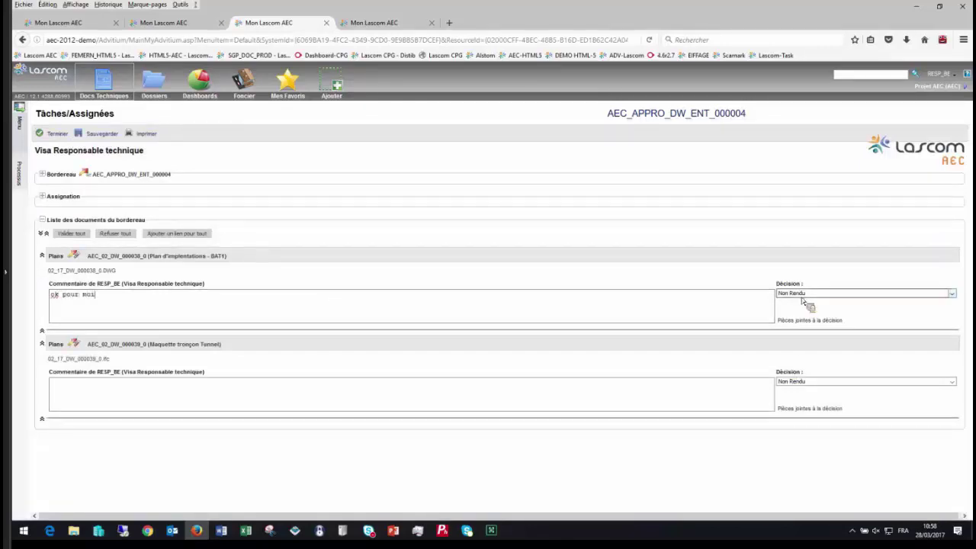
pyautogui.click(803, 330)
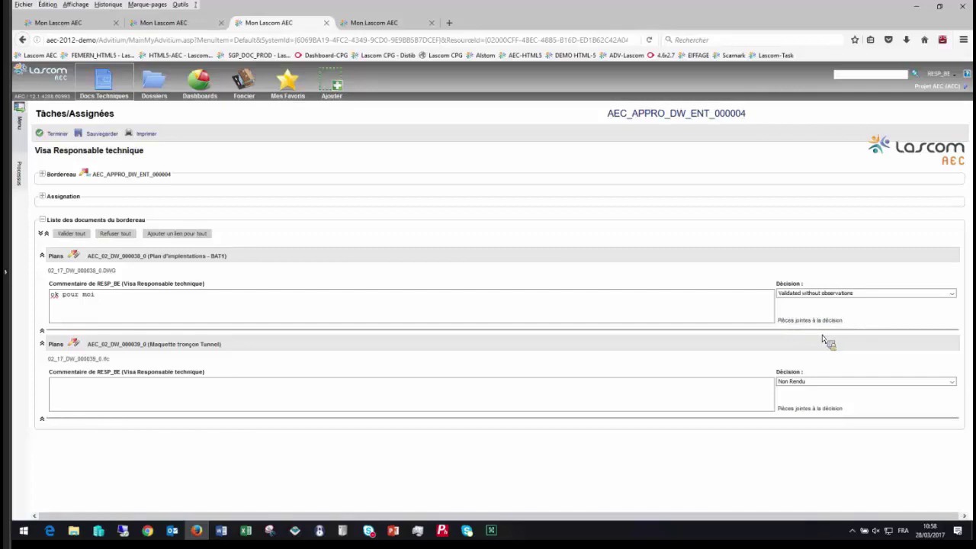
# Comment "Idem AMO" on plan AEC_02_DW_000039_0, set its decision to "Refusé" and complete the Visa Responsable technique task
pyautogui.click(446, 405)
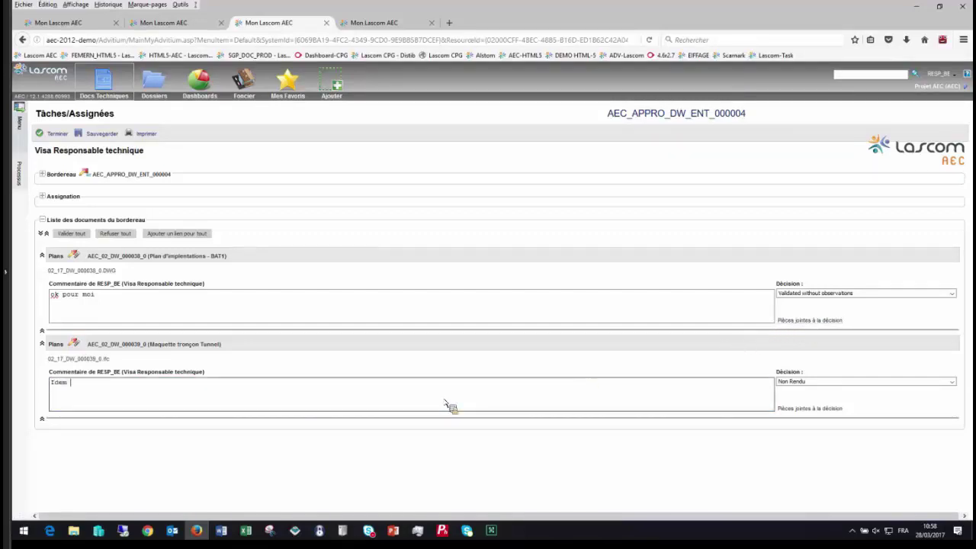
pyautogui.write('Idem AMO')
pyautogui.click(897, 381)
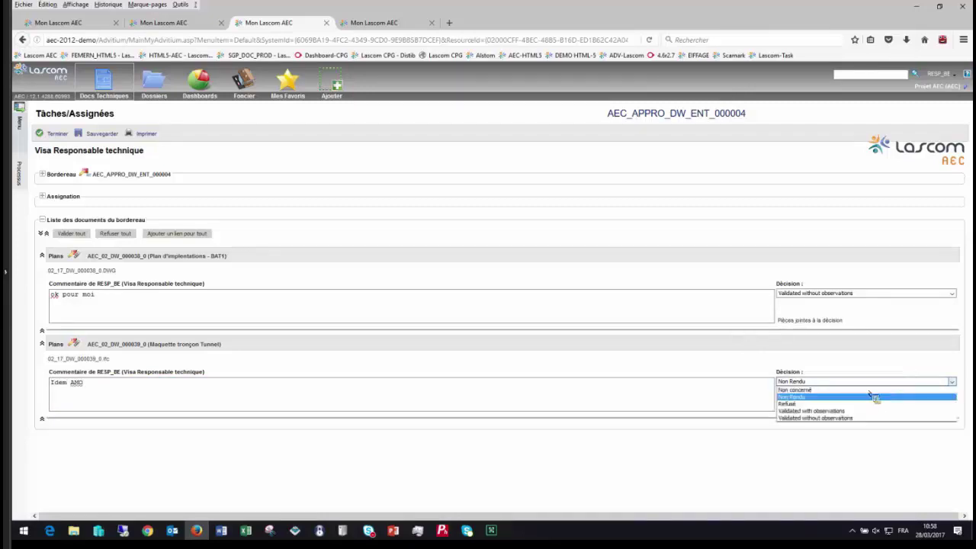
pyautogui.click(839, 403)
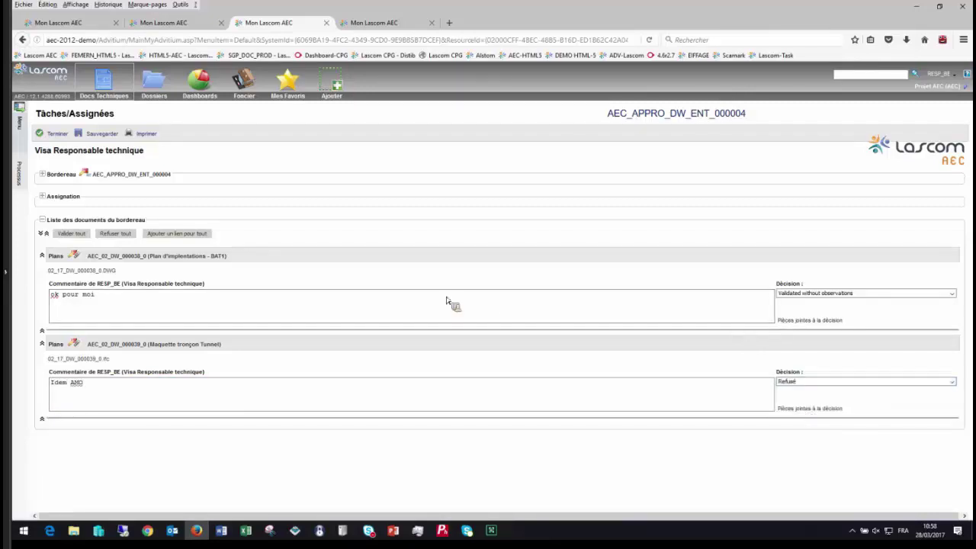
pyautogui.click(57, 133)
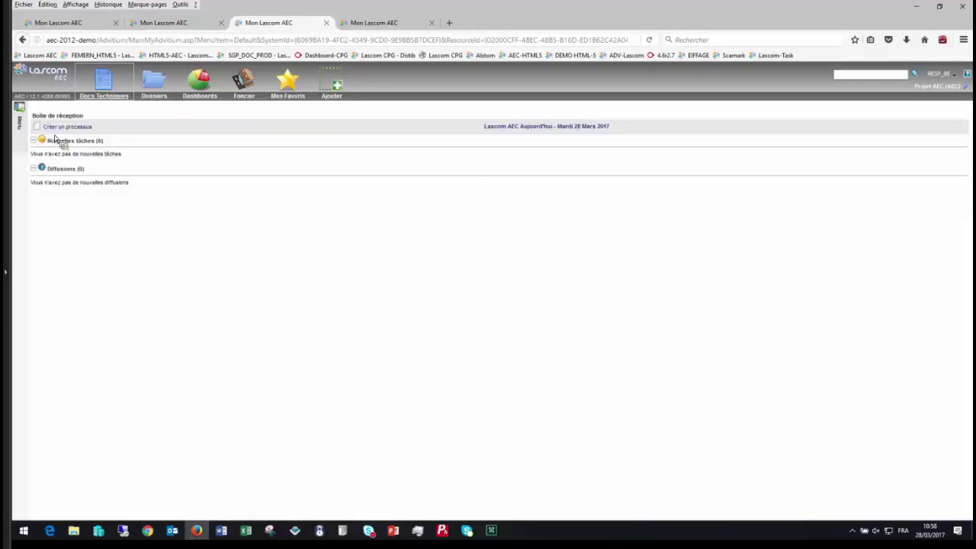
# Switch back to the Technicien BE session and return to its technical documents home page
pyautogui.click(73, 24)
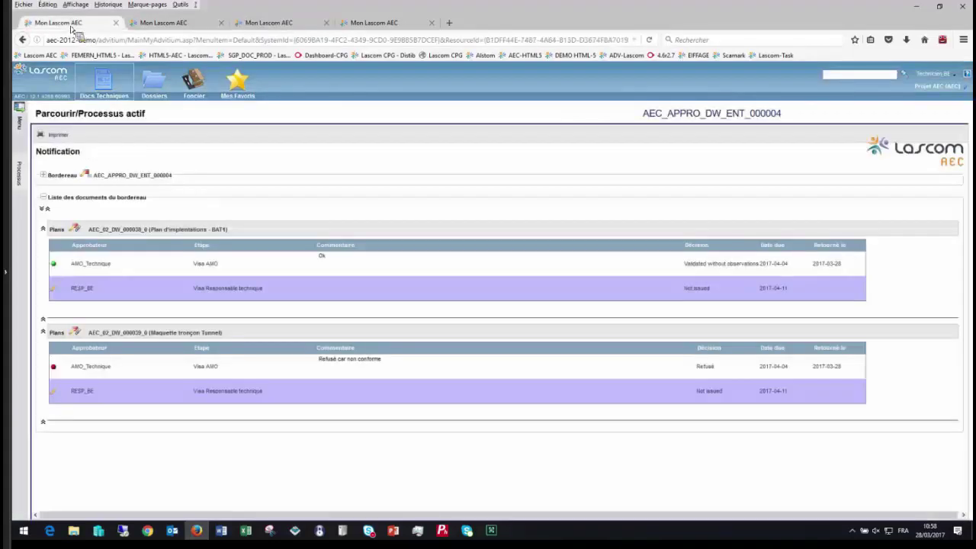
pyautogui.click(107, 102)
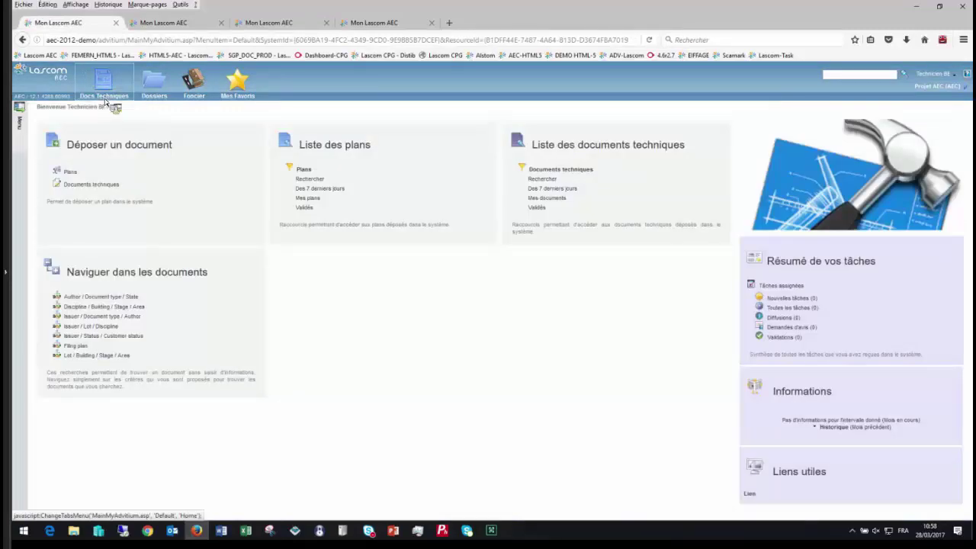
# From your own plans list, open plan AEC_02_DW_000039_0 and consult its archived approval process AEC_APPRO_DW_ENT_000004
pyautogui.click(309, 200)
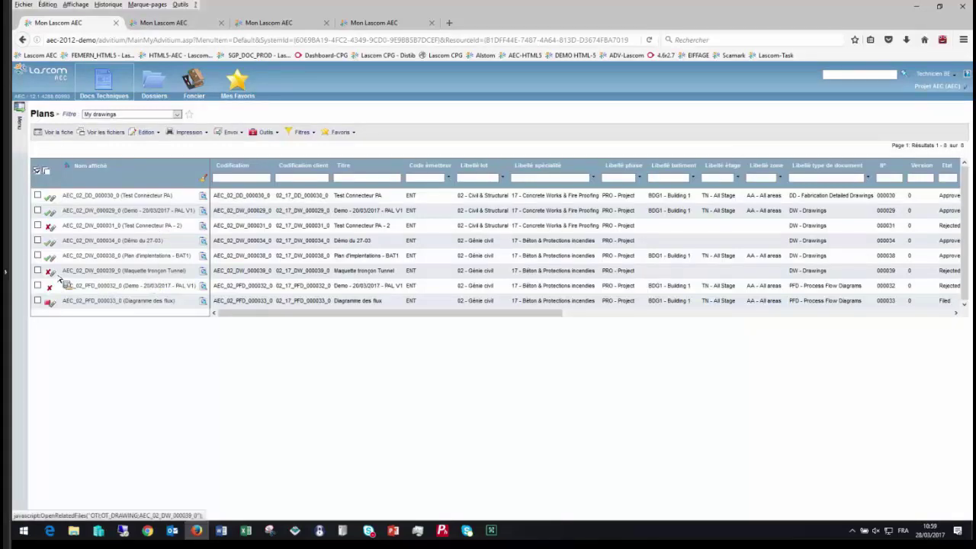
pyautogui.click(112, 272)
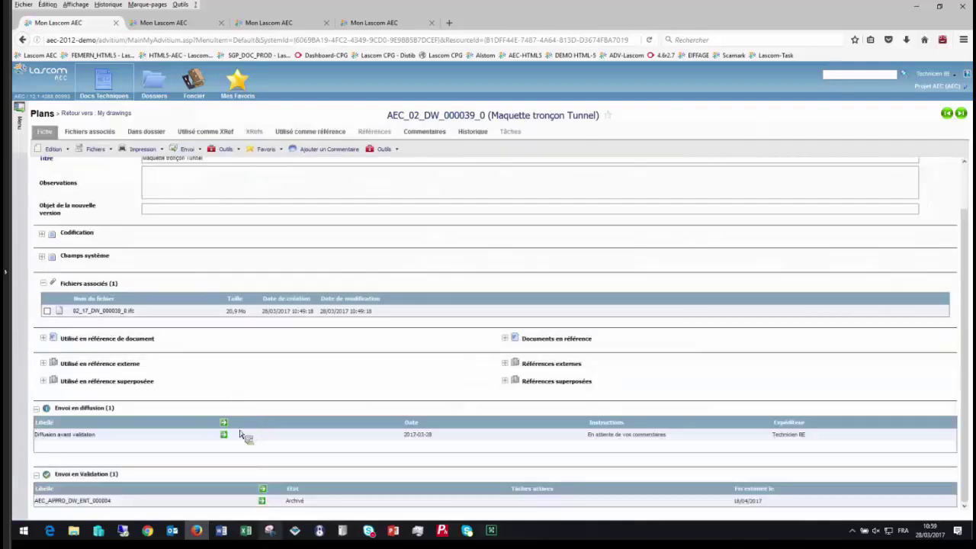
pyautogui.click(263, 502)
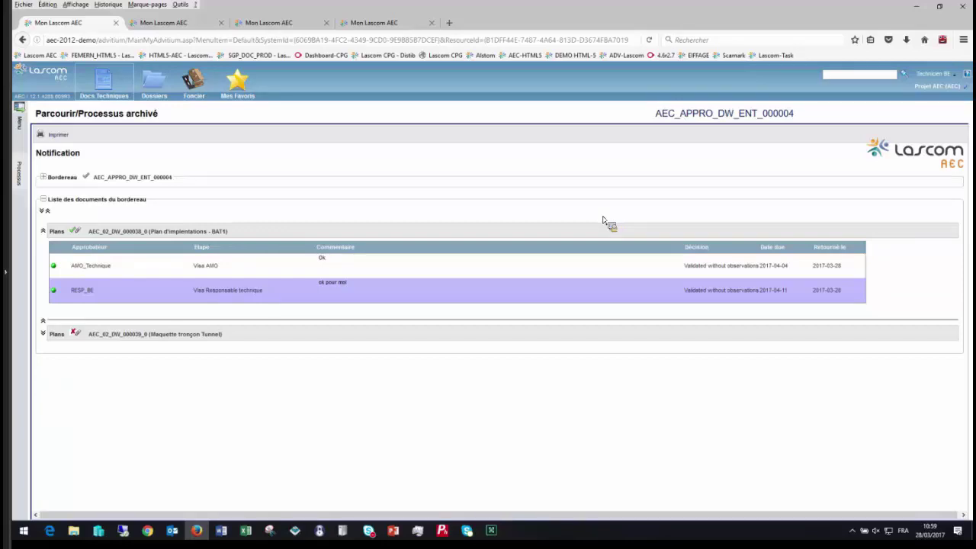
# Switch to the RESP_BE session, find the folder "DOE - Batiment 1" among the dossiers and put its structure into edit mode
pyautogui.click(265, 29)
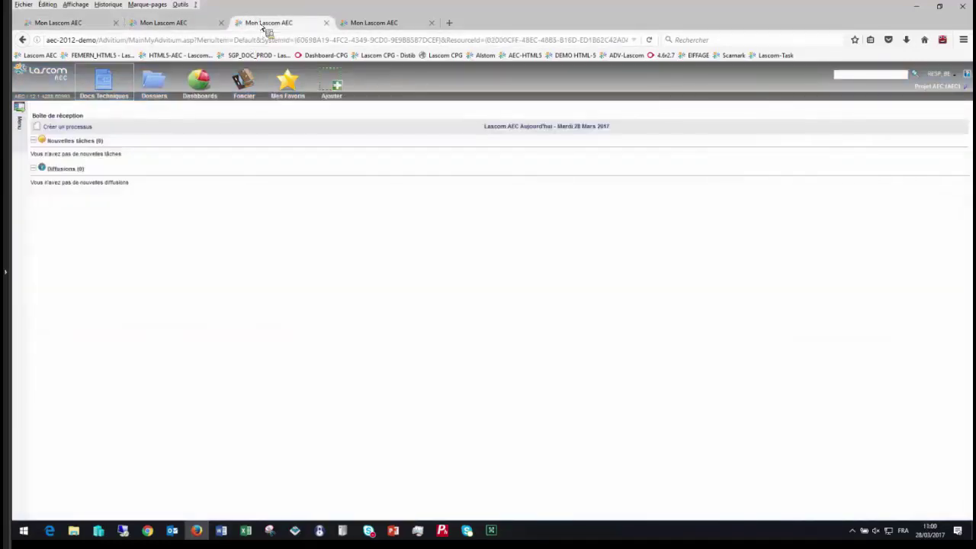
pyautogui.click(166, 102)
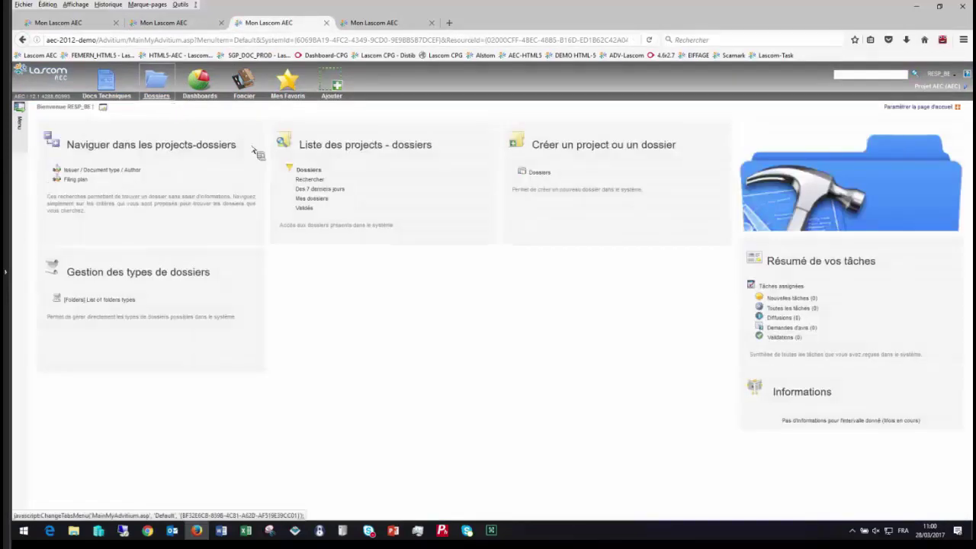
pyautogui.click(313, 179)
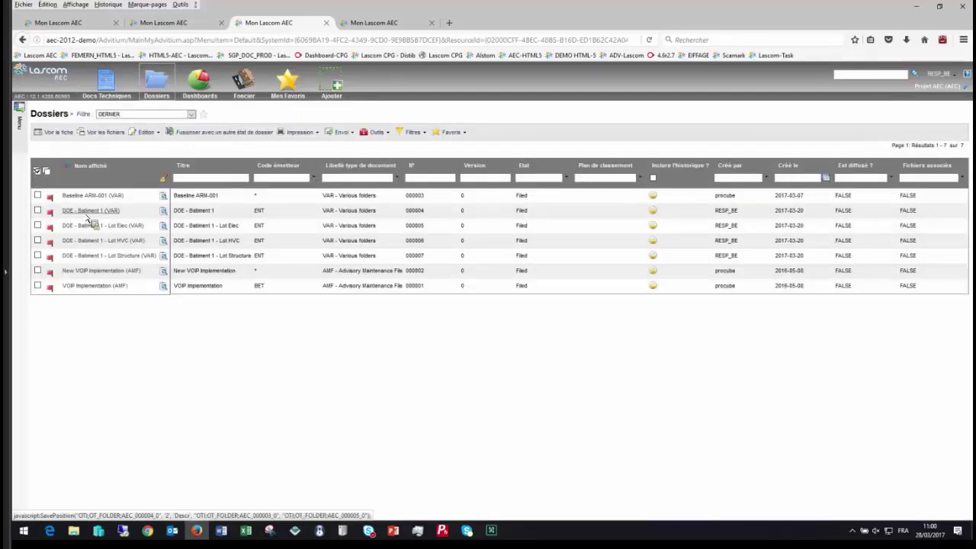
pyautogui.click(89, 217)
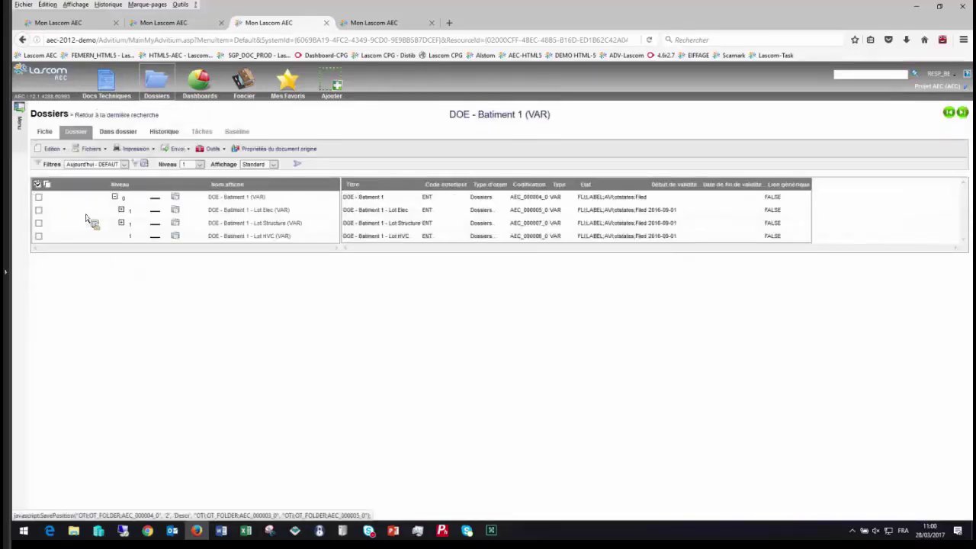
pyautogui.click(70, 164)
pyautogui.click(68, 169)
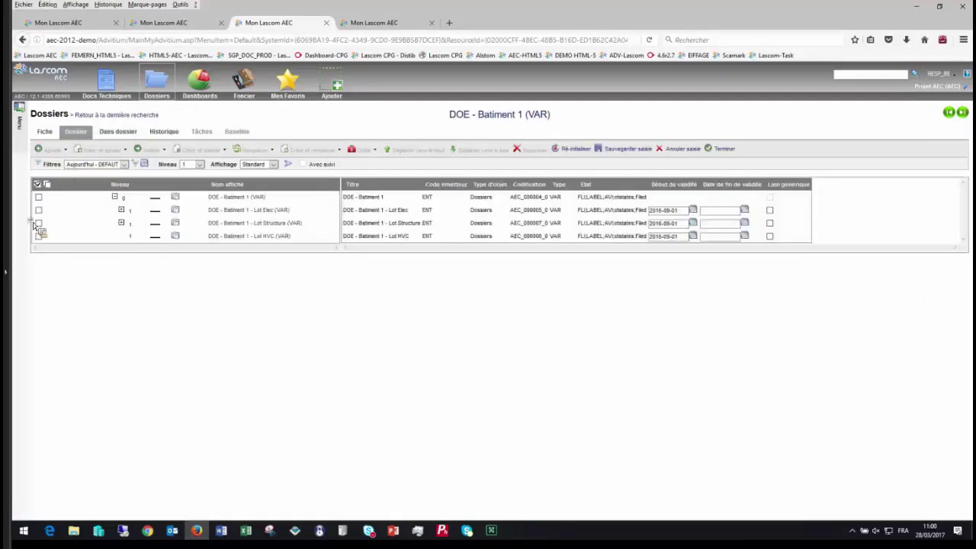
# Add plan AEC_02_DW_000038_0 from the "Today" filter to the Lot Structure sub-folder, finish editing and expand that sub-folder
pyautogui.click(38, 222)
pyautogui.click(61, 149)
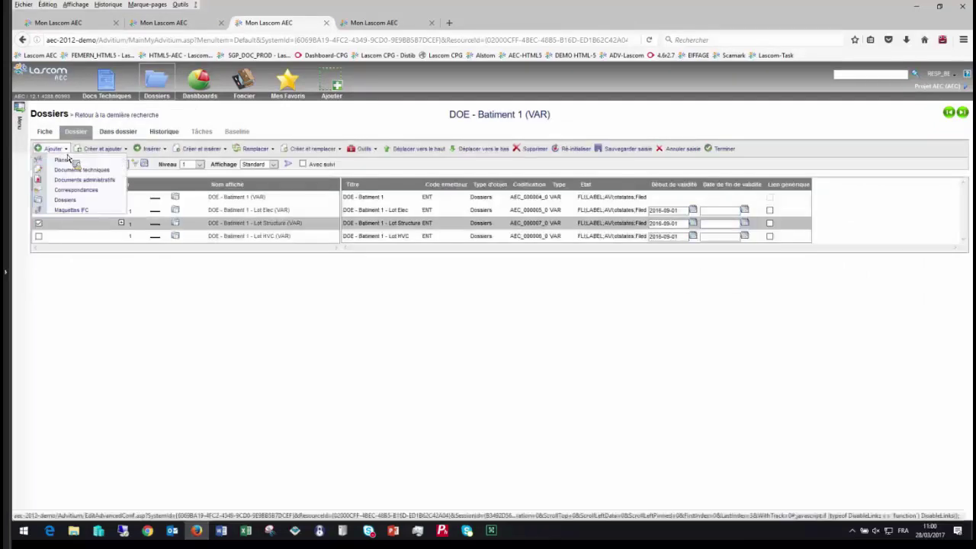
pyautogui.click(67, 161)
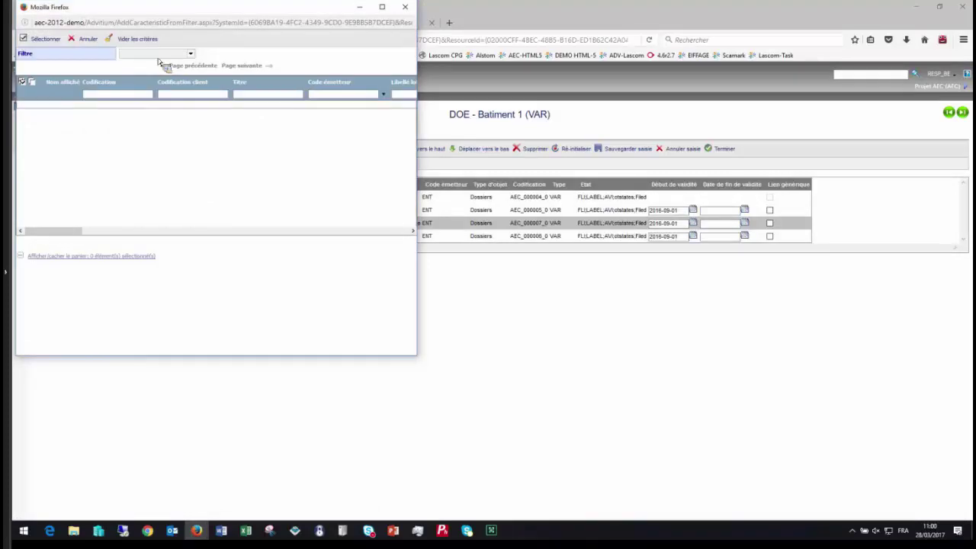
pyautogui.click(159, 57)
pyautogui.click(144, 94)
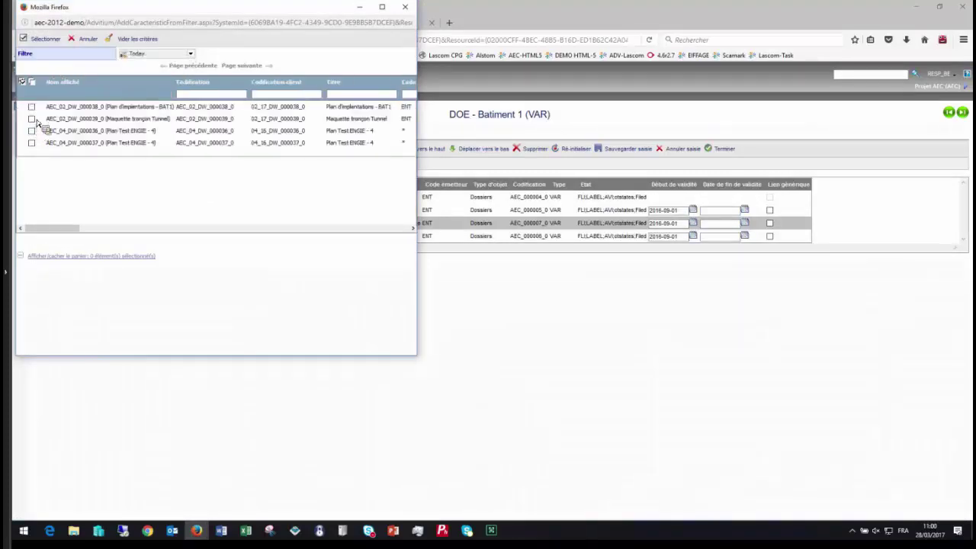
pyautogui.click(33, 107)
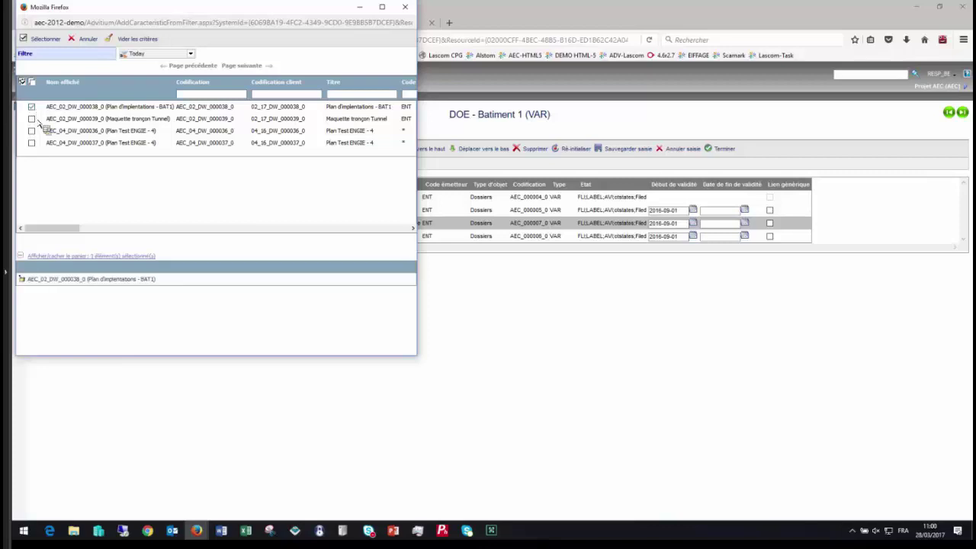
pyautogui.click(43, 39)
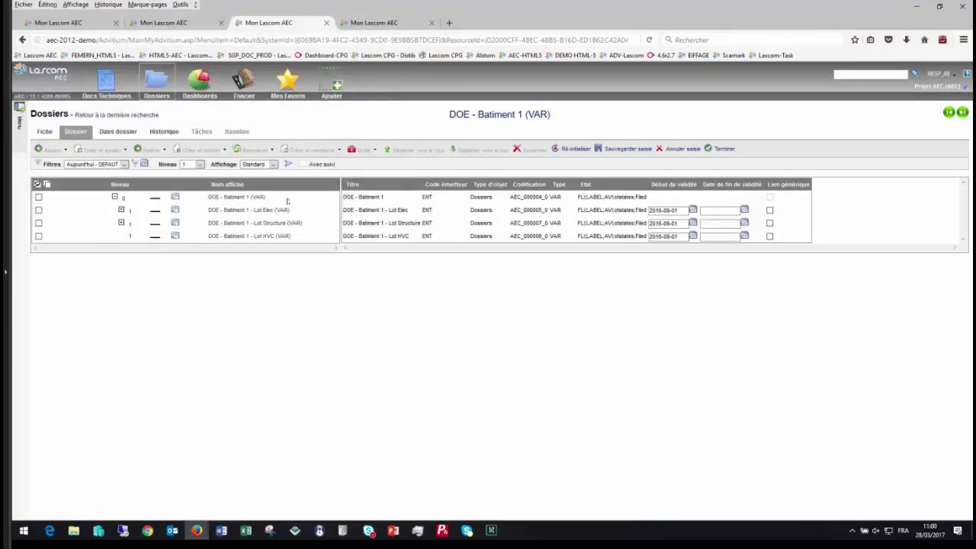
pyautogui.click(721, 149)
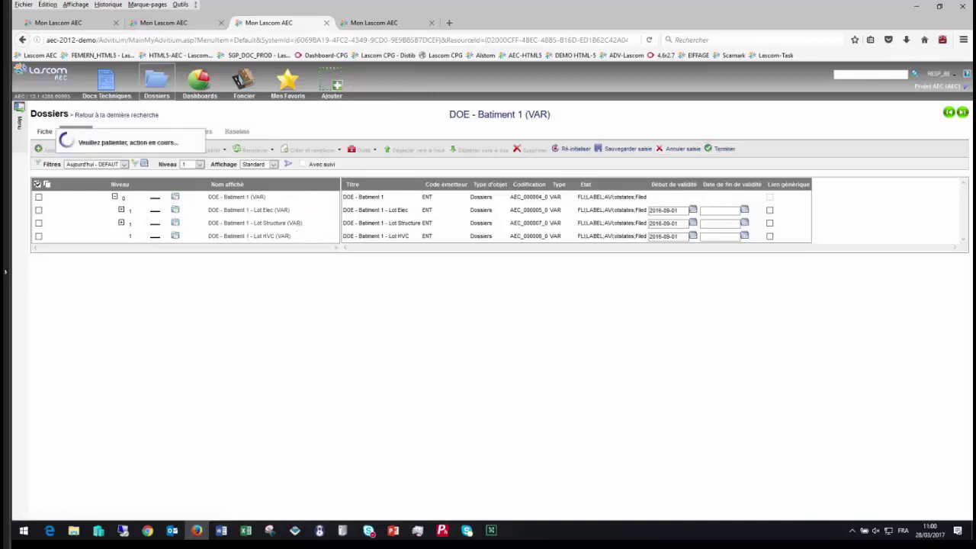
pyautogui.click(127, 227)
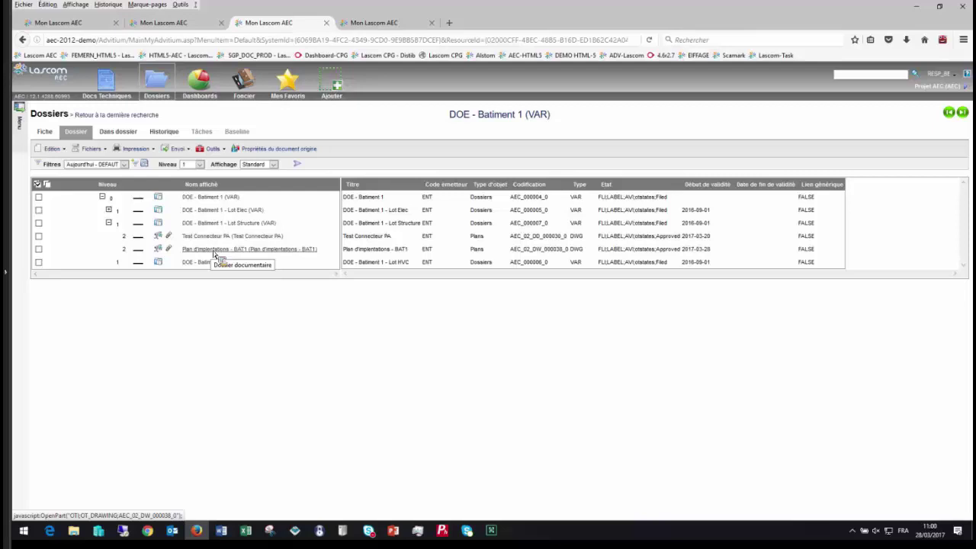
# Display the DOE - Batiment 1 folder with the "Etat - 6mois" filter and expand the Lot Elec sub-folder
pyautogui.click(124, 166)
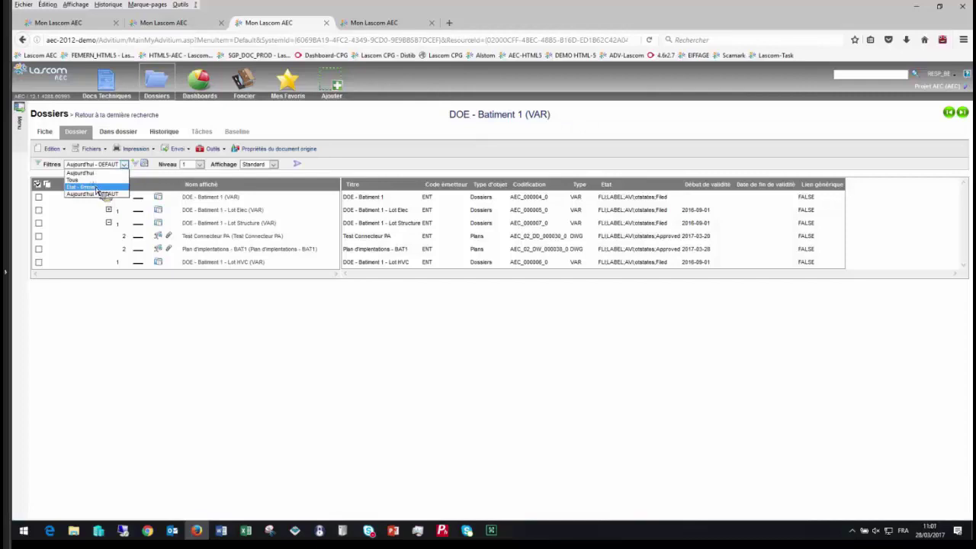
pyautogui.click(97, 188)
pyautogui.click(297, 165)
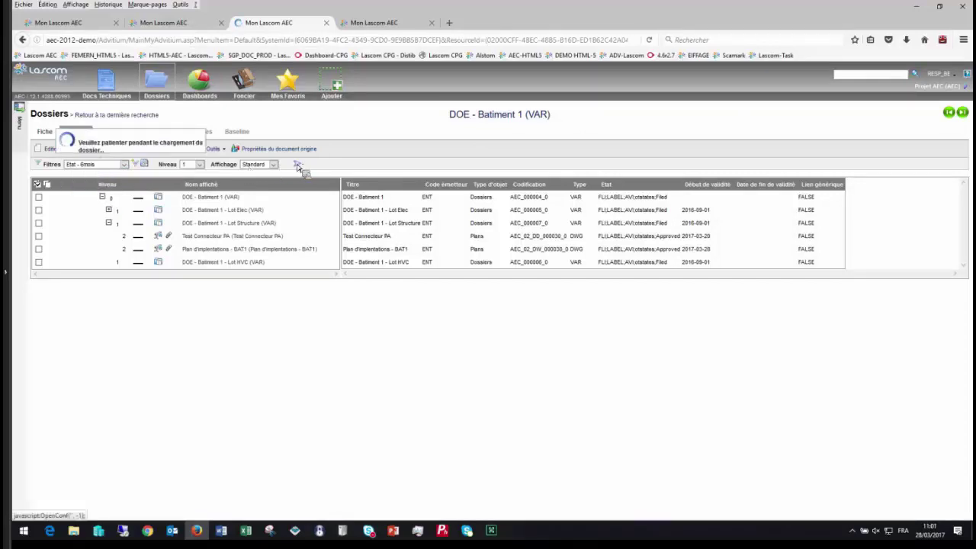
pyautogui.click(125, 216)
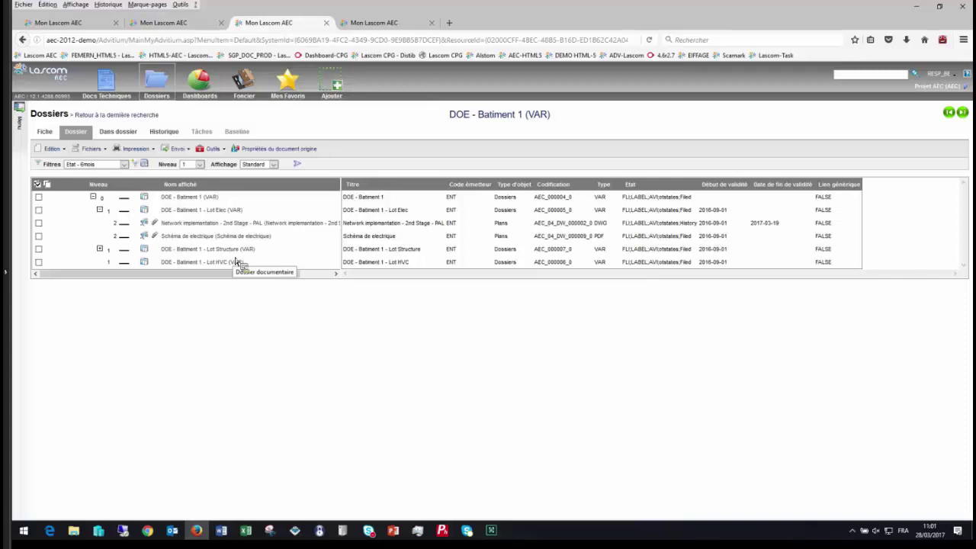
# Create a comparison of the DOE - Batiment 1 folder using the "Comparaison Aujourd'hui - 6 Mois" model
pyautogui.click(215, 151)
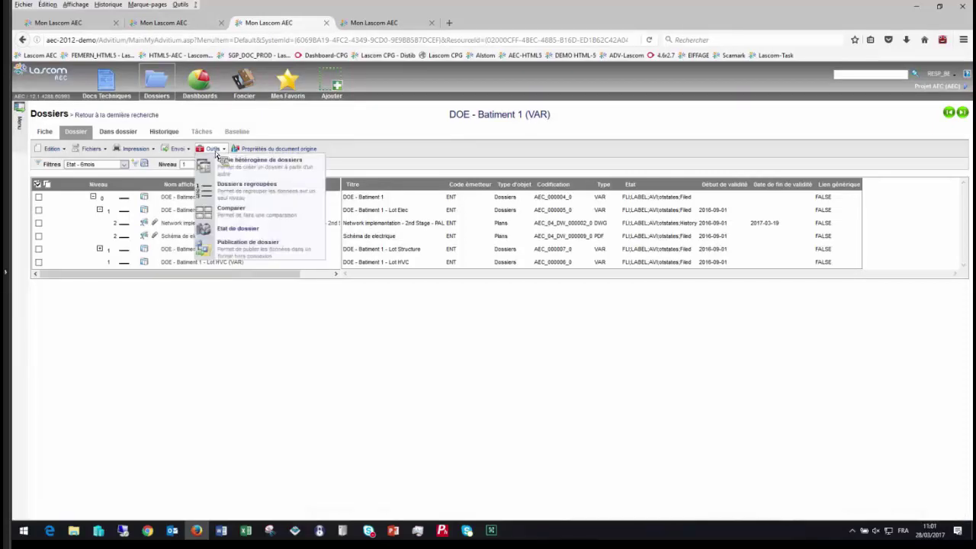
pyautogui.click(226, 215)
pyautogui.click(293, 174)
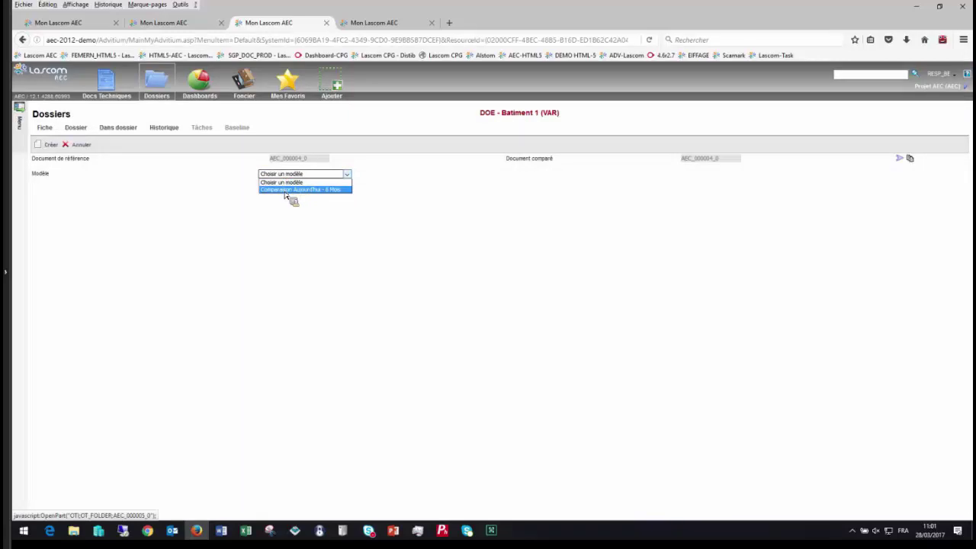
pyautogui.click(287, 191)
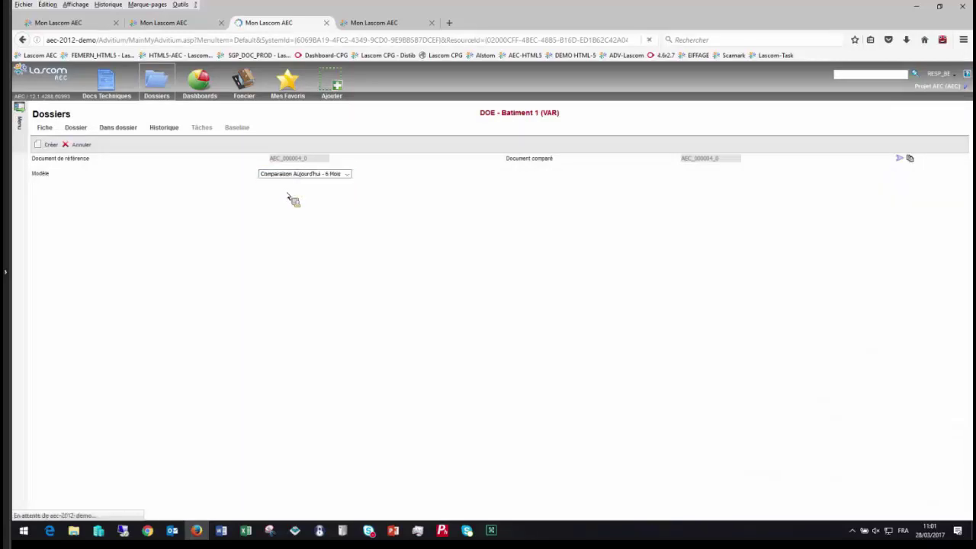
pyautogui.click(62, 145)
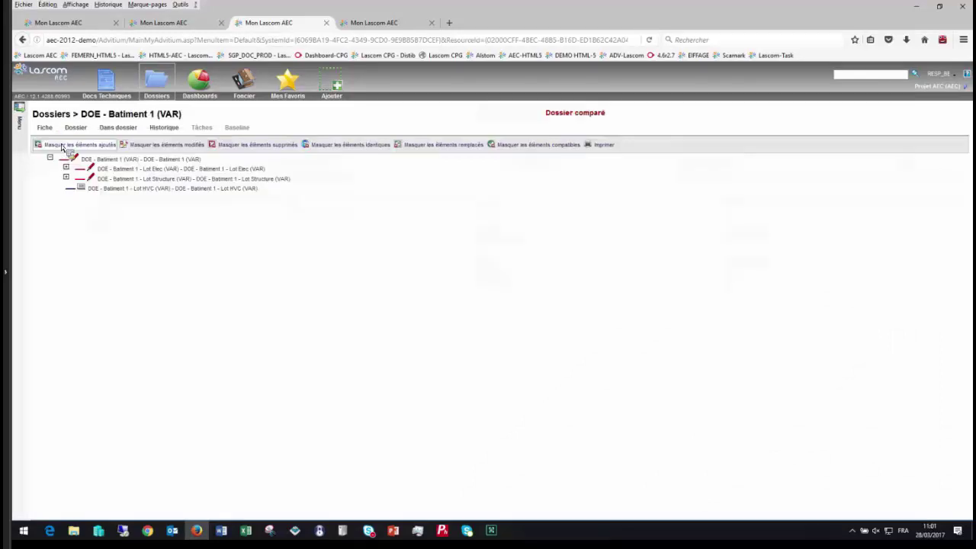
# Expand Lot Structure and Lot Elec in the comparison and examine the link differences of the replaced "Network implementation - 2nd Stage - PAL" plan
pyautogui.click(67, 177)
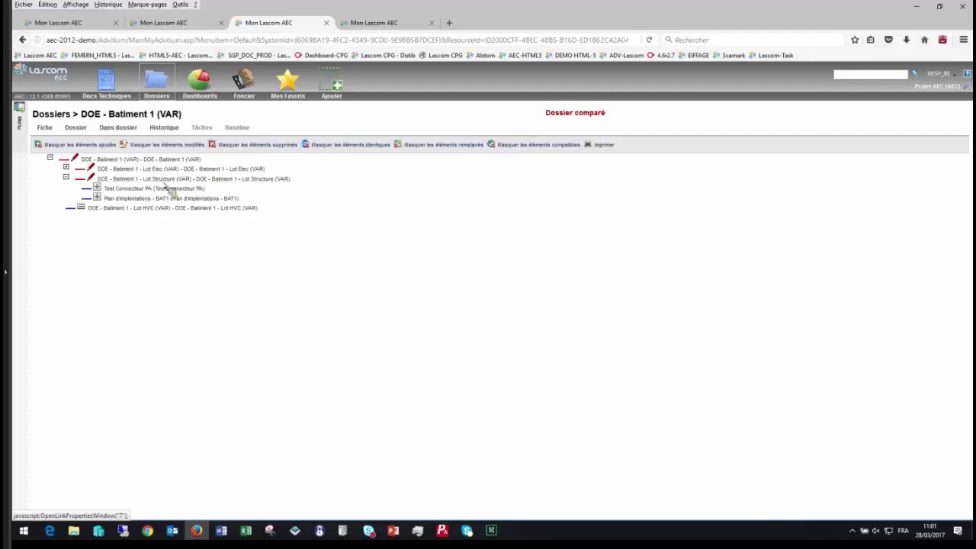
pyautogui.click(67, 167)
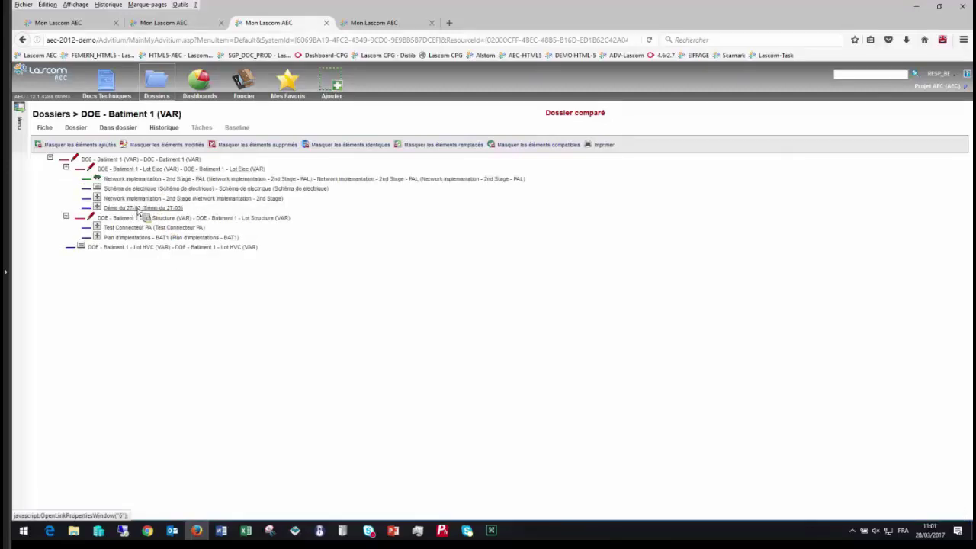
pyautogui.click(171, 183)
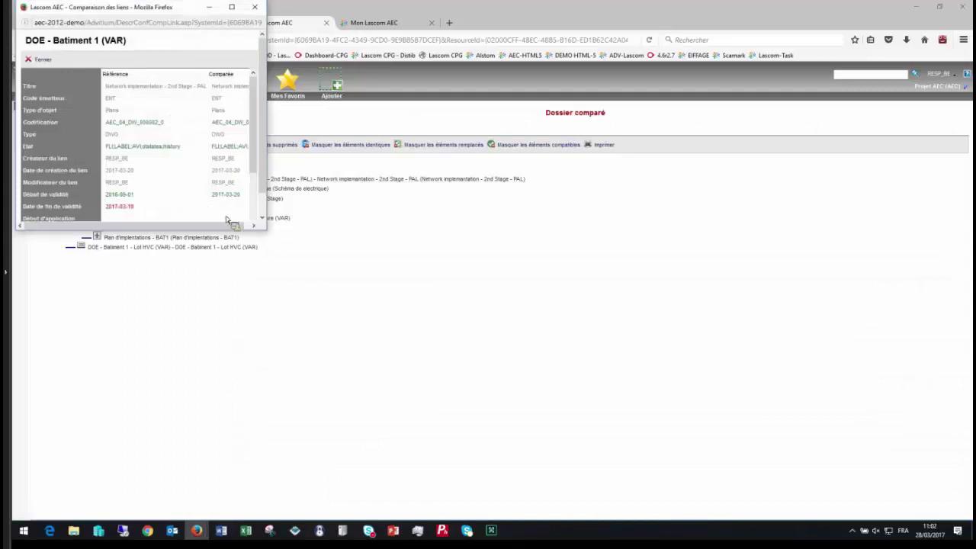
pyautogui.moveTo(268, 240); pyautogui.dragTo(518, 347)
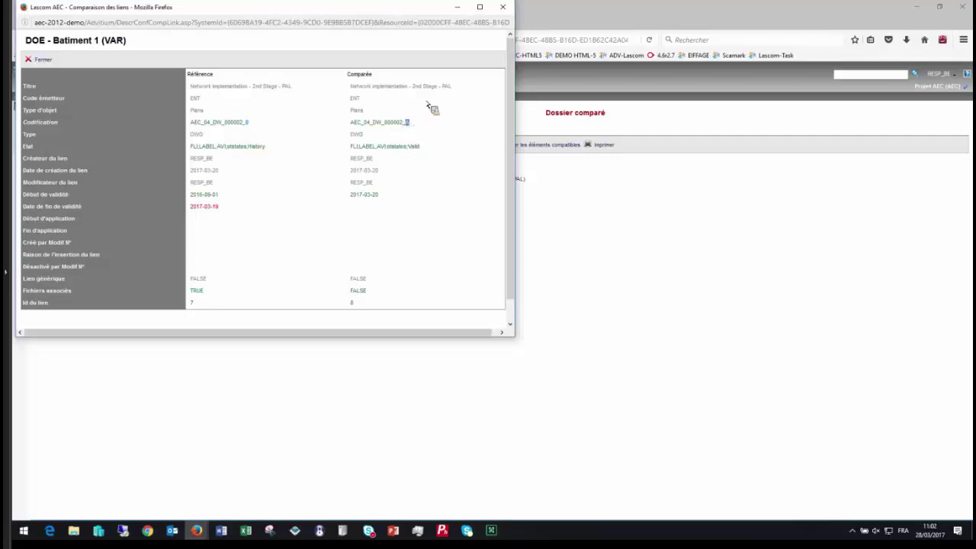
pyautogui.click(503, 7)
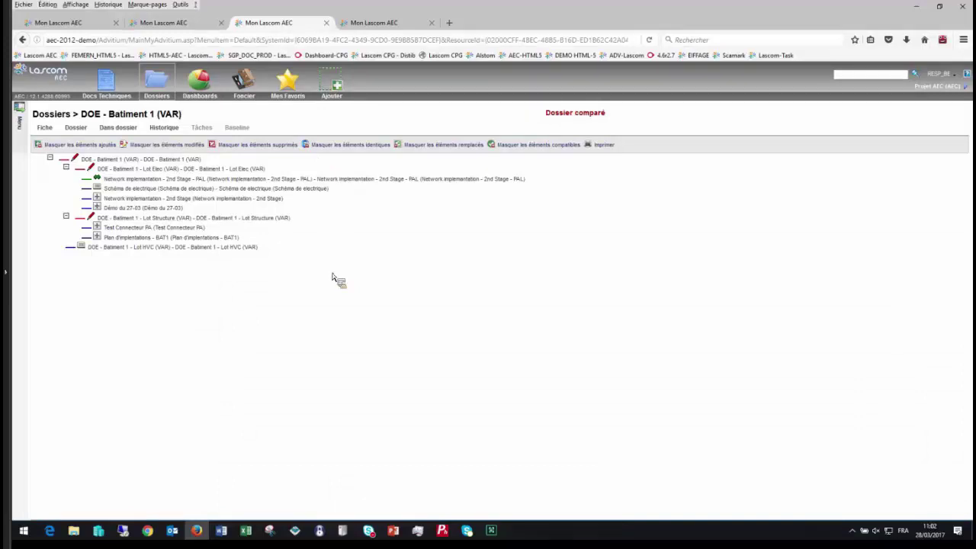
# Open the Dash_Projet dashboard and examine the deliverable progress and validation delay indicators for both projects
pyautogui.click(212, 102)
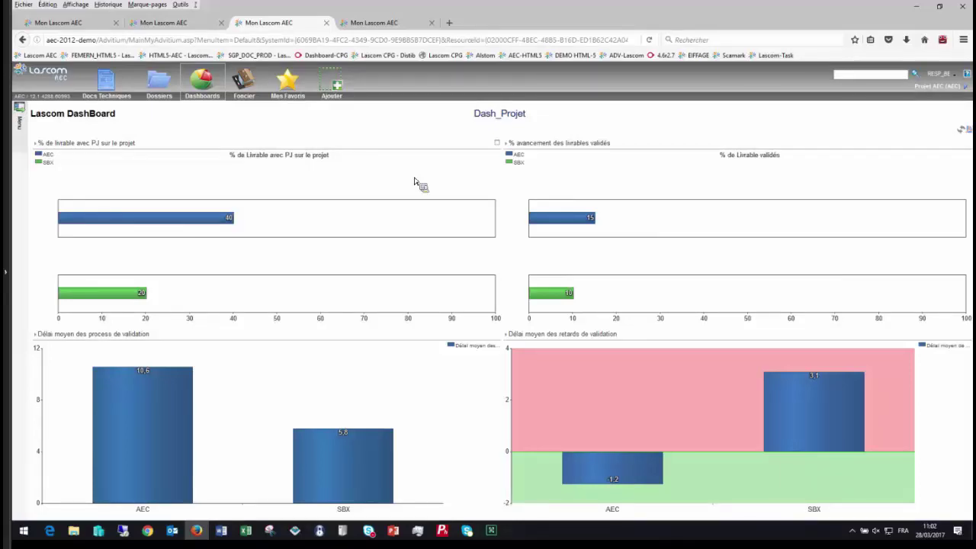
pyautogui.moveTo(203, 202)
pyautogui.moveTo(546, 214)
# Return to the dashboards home page, open the PROJET dashboard and review each project's phases and days of delay
pyautogui.click(204, 99)
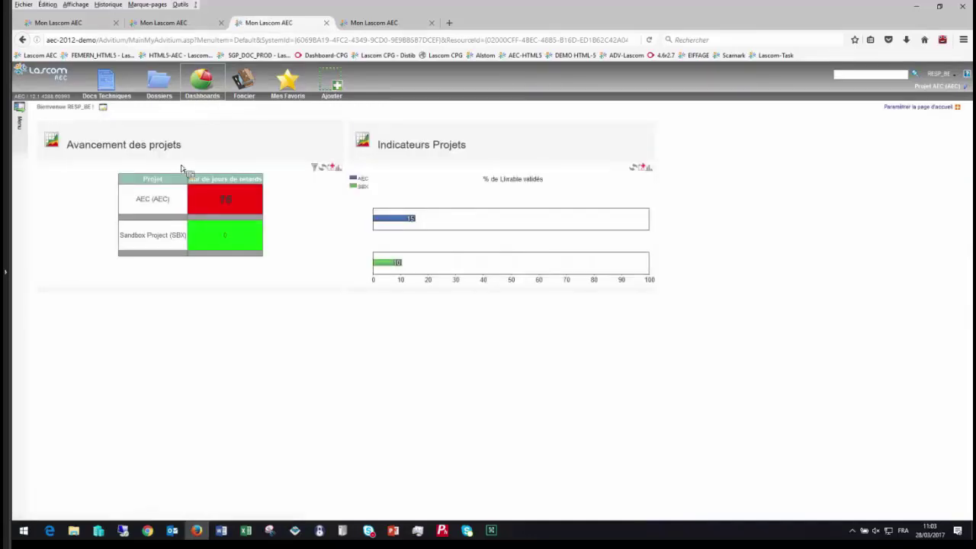
pyautogui.click(181, 168)
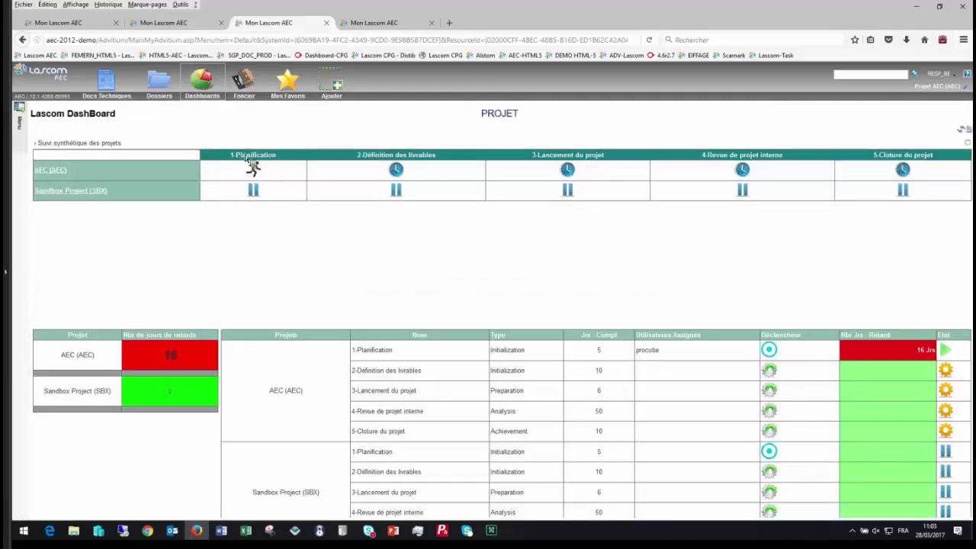
pyautogui.moveTo(247, 158); pyautogui.dragTo(897, 356)
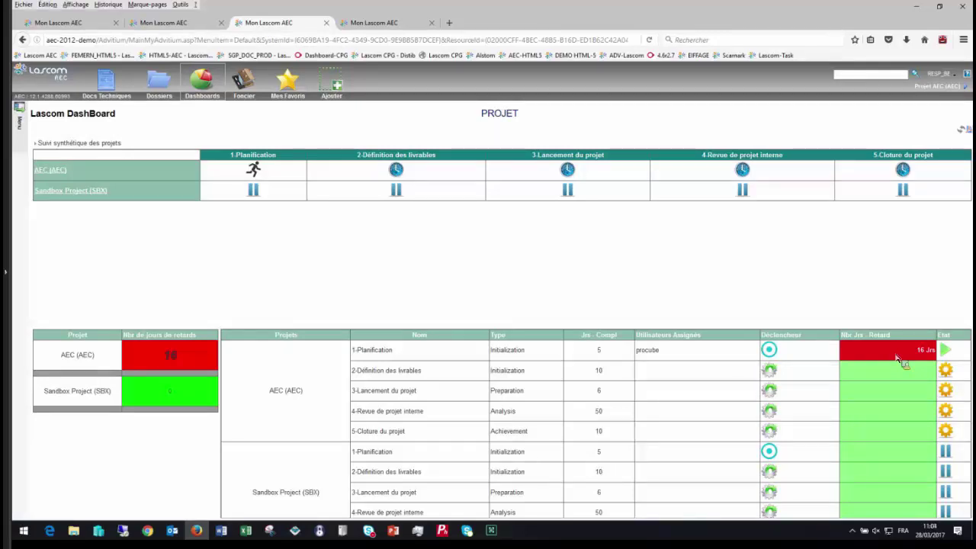
pyautogui.moveTo(897, 357); pyautogui.dragTo(897, 357)
pyautogui.moveTo(897, 357); pyautogui.dragTo(897, 357)
pyautogui.moveTo(897, 357); pyautogui.dragTo(897, 357)
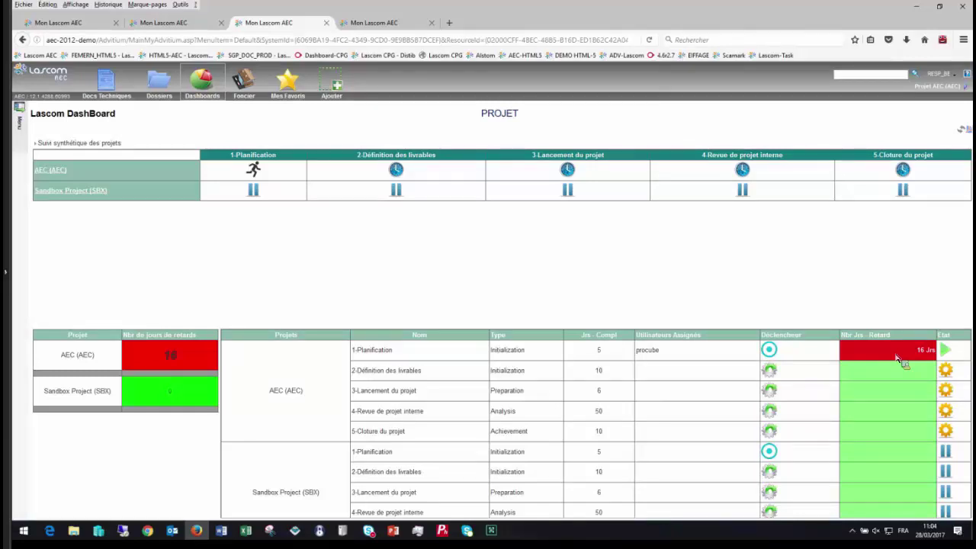